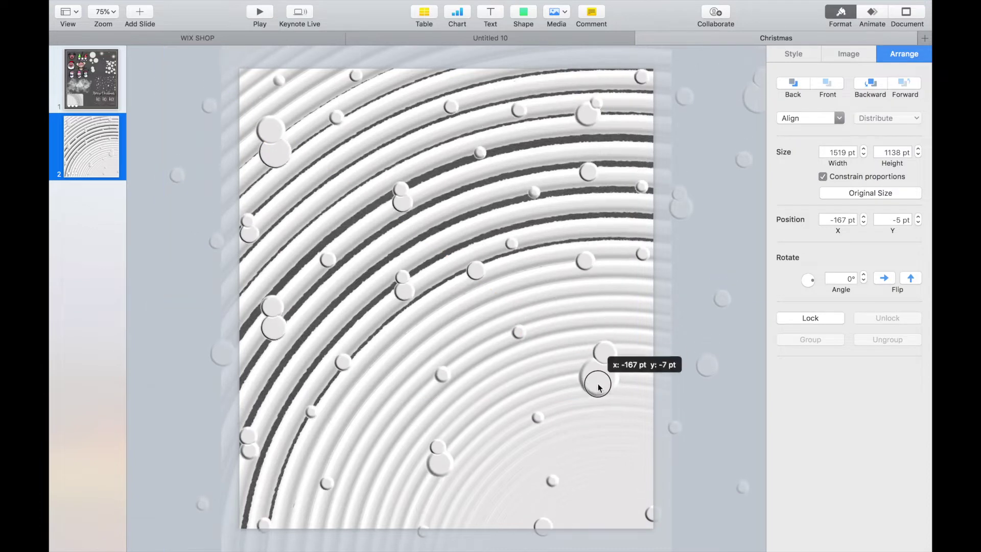
Copy the Santa face from the graphics slide onto slide 2, enlarge it to about 454 pt wide and move it near the centre
left_click(94, 92)
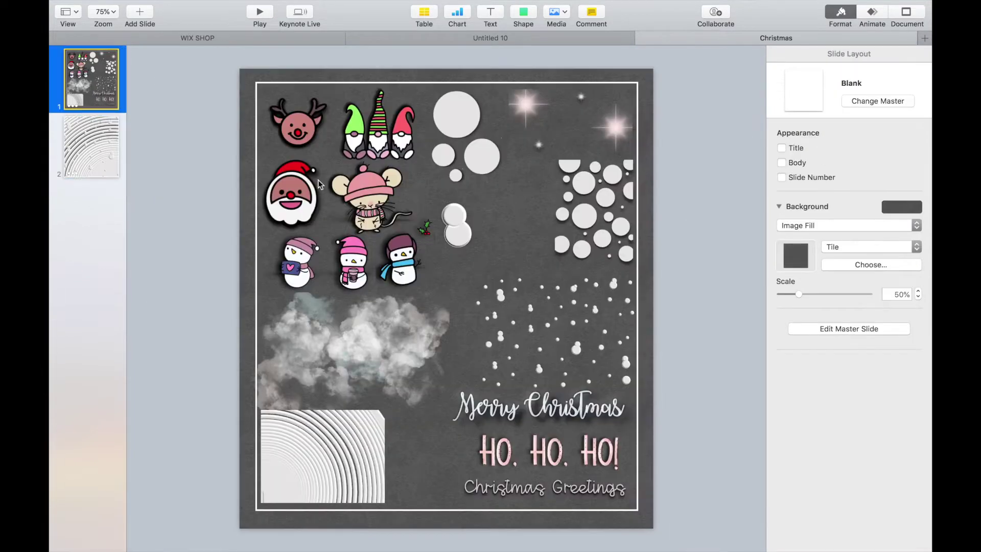
left_click(296, 192)
left_click(93, 132)
key("super+v")
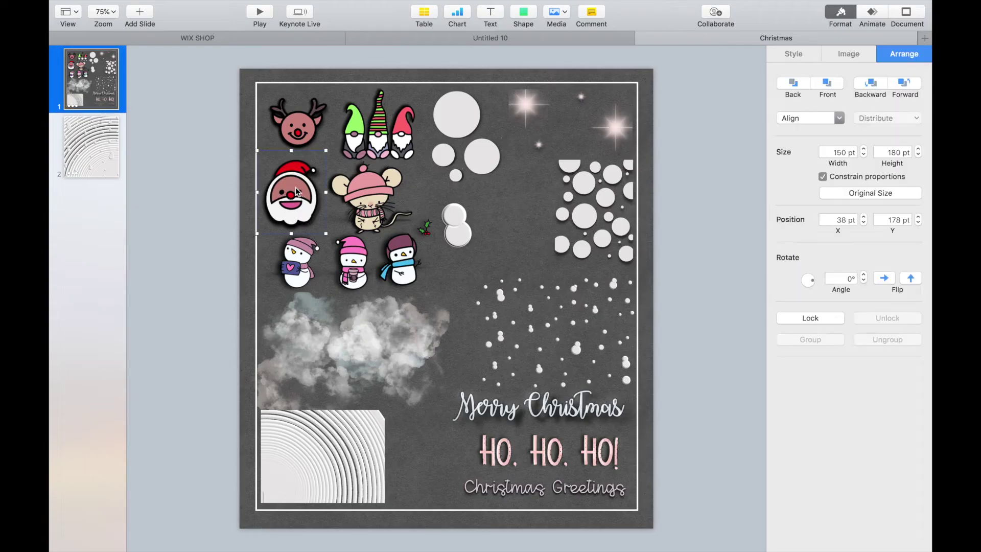
left_click(93, 134)
key("super+v")
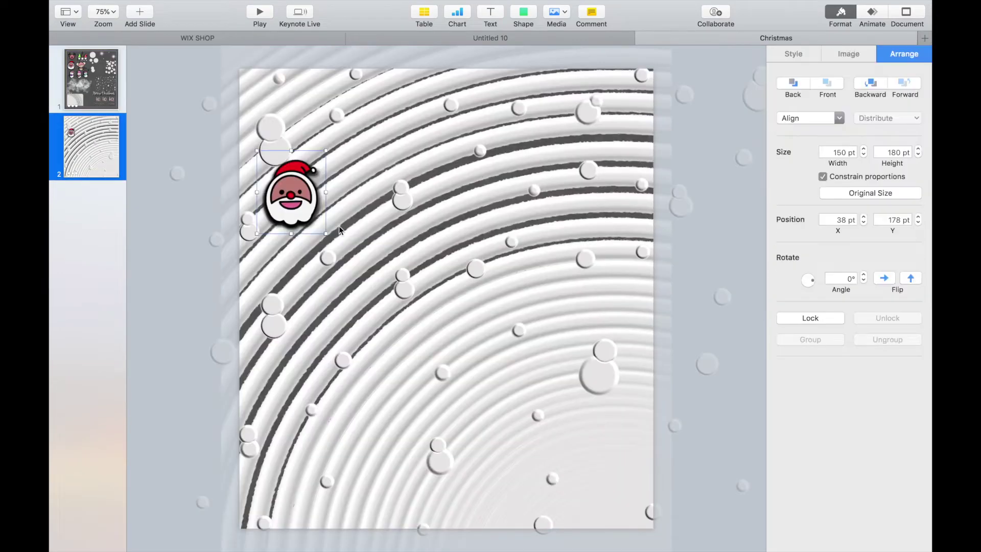
left_click_drag(326, 233, 464, 401)
left_click_drag(358, 303, 455, 314)
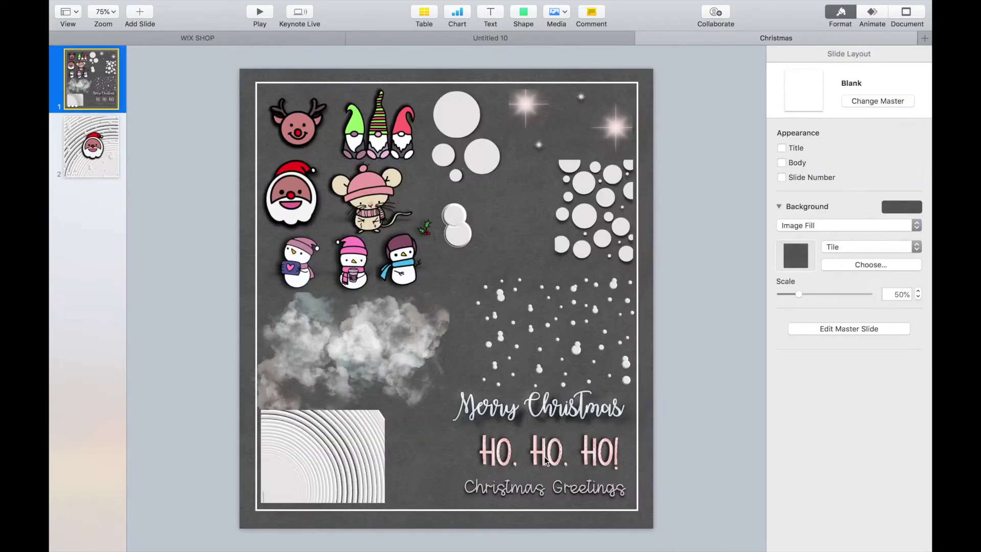
Copy the "HO. HO. HO!" lettering from the graphics slide onto slide 2
left_click(545, 460)
key("super+d")
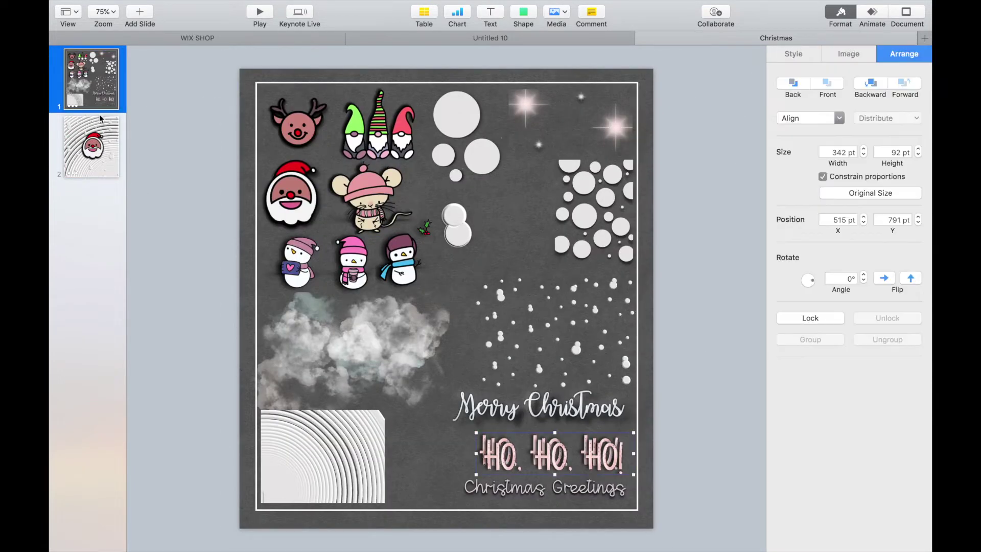
key("super+x")
left_click(97, 164)
key("super+v")
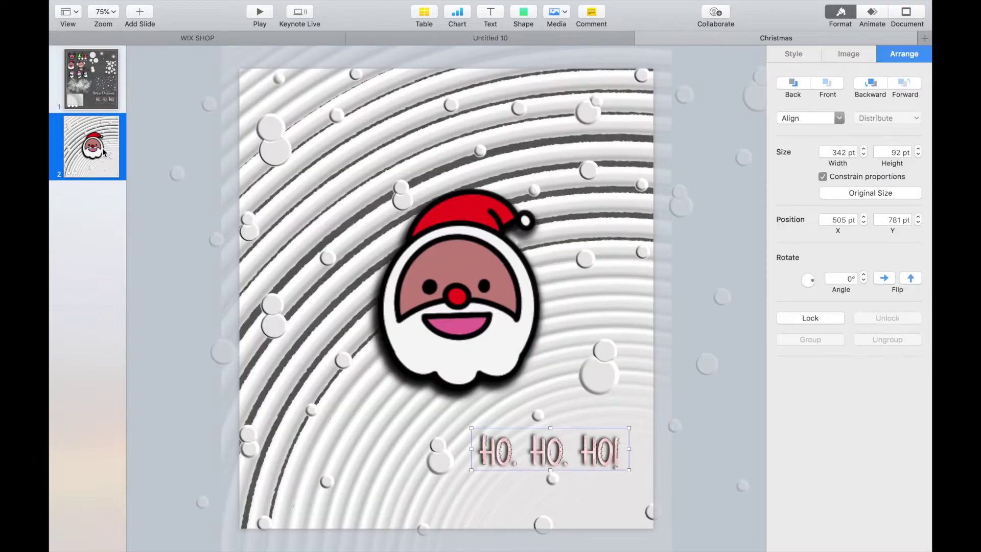
Enlarge the "HO. HO. HO!" lettering across the upper part of slide 2 and adjust the Santa face beneath it to about x 210, y 216 pt
left_click_drag(562, 454, 412, 137)
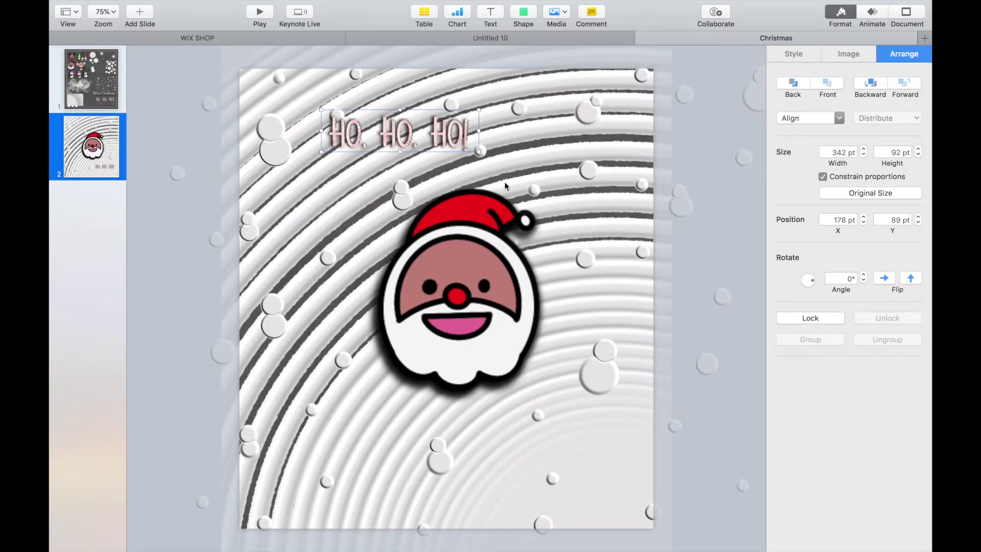
left_click_drag(479, 154, 631, 174)
left_click_drag(511, 322, 477, 331)
left_click_drag(531, 138, 511, 143)
left_click_drag(473, 321, 496, 304)
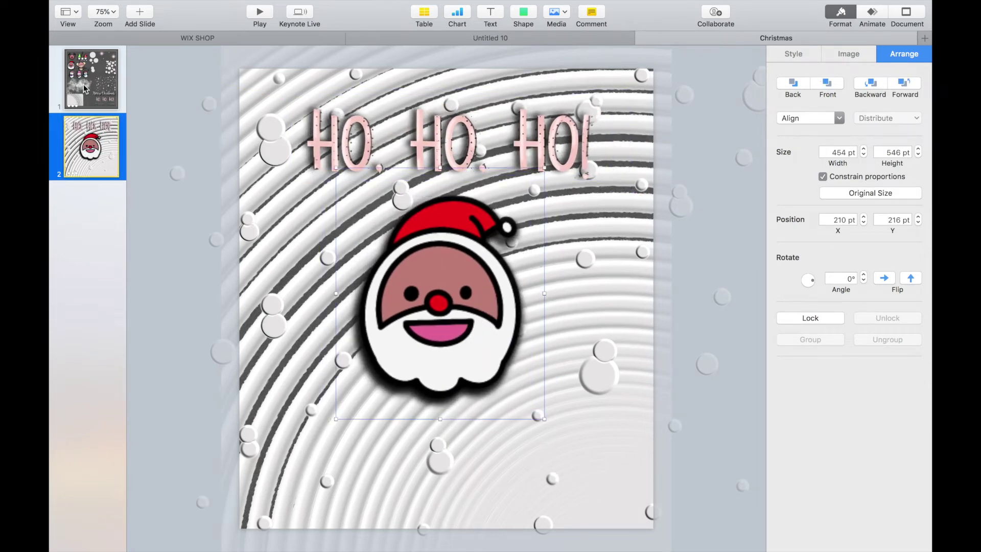
Add a Blank slide and move it after the Santa card as slide 3
left_click(84, 84)
left_click(150, 12)
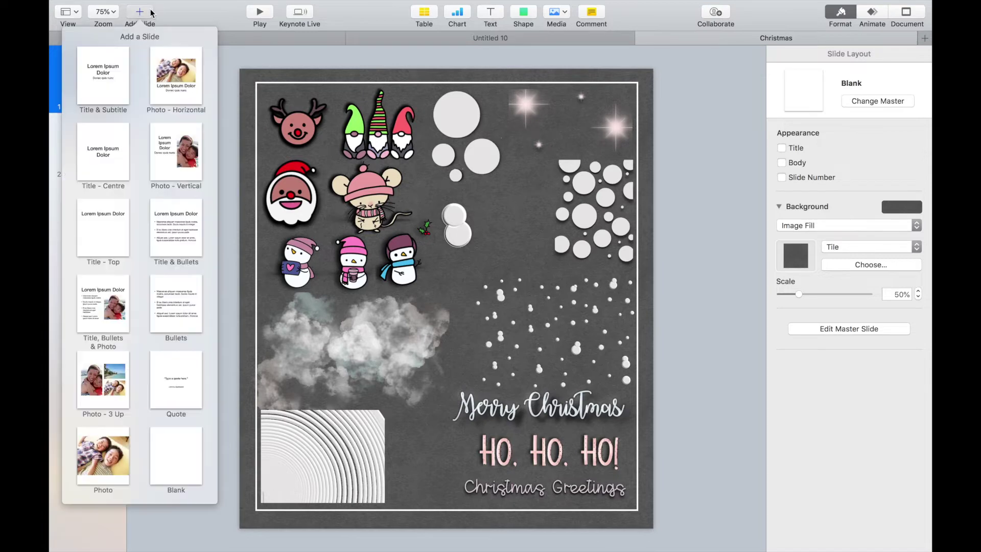
left_click(190, 483)
left_click_drag(91, 164, 94, 245)
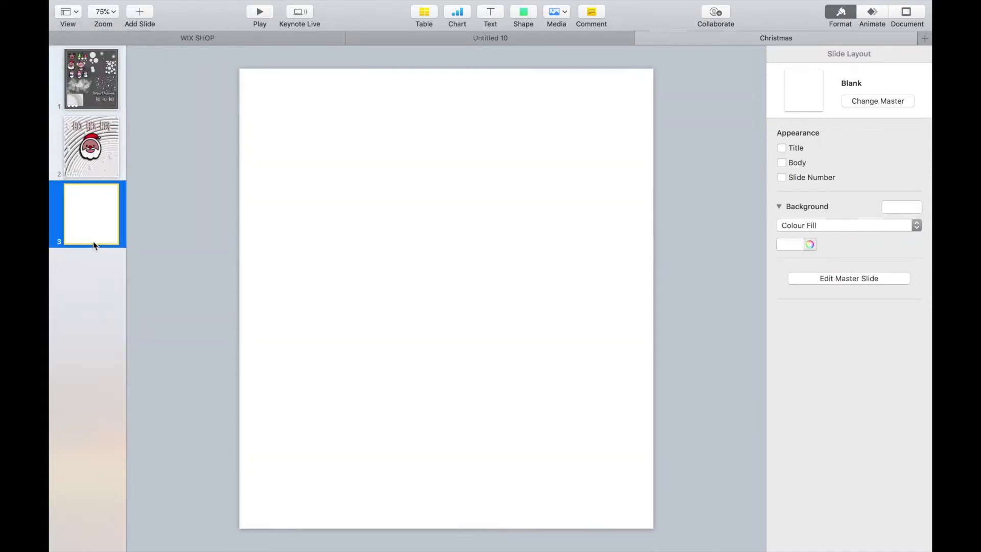
Copy the scattered-circles pattern from the graphics slide onto slide 3 and enlarge it to about 1223 by 917 pt, covering the slide
left_click(98, 95)
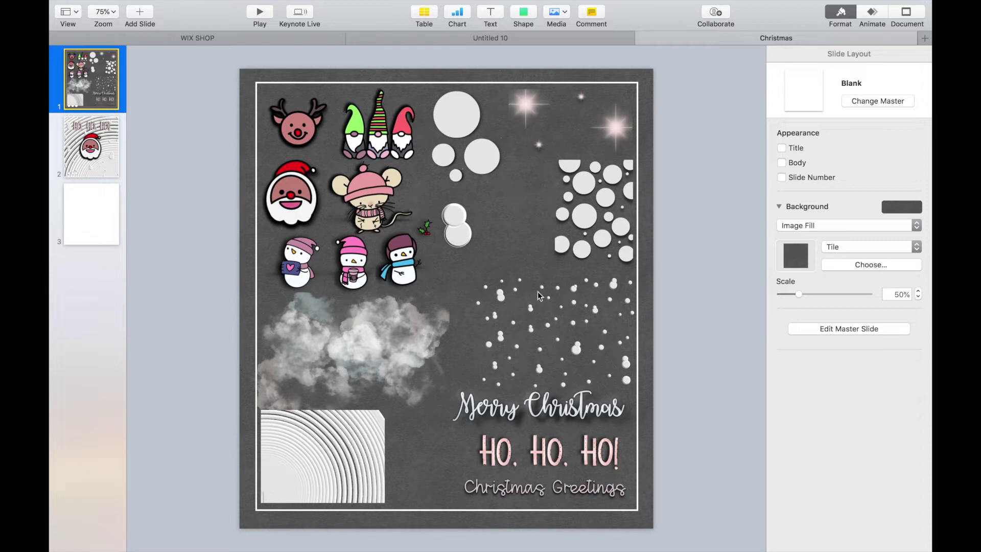
left_click(588, 182)
left_click(91, 207)
key("super+v")
left_click_drag(553, 262, 94, 535)
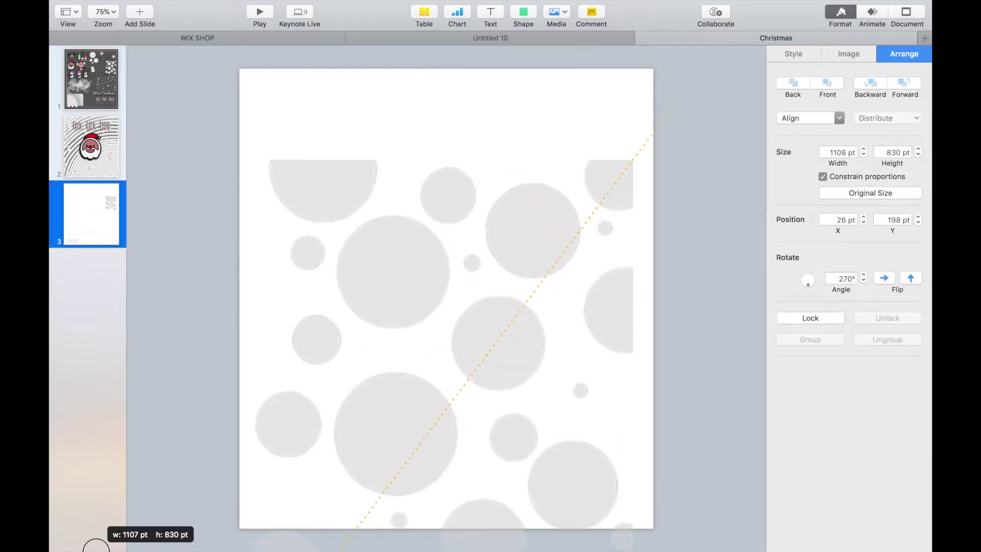
left_click_drag(346, 307, 337, 203)
left_click_drag(611, 316, 650, 317)
left_click_drag(402, 197, 410, 218)
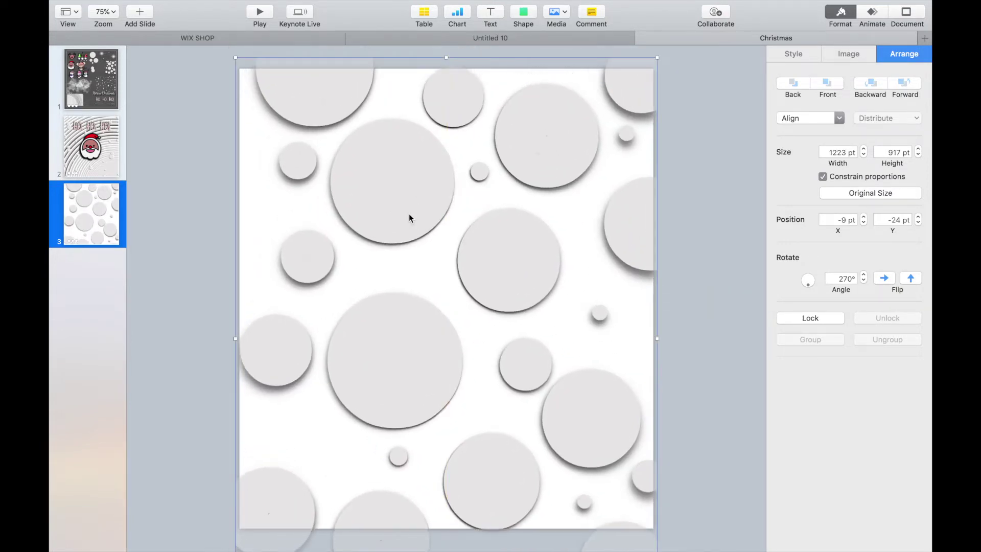
Copy the "Merry Christmas" lettering onto slide 3, enlarge it to about 999 pt wide and place it along the slide's upper edge
left_click(91, 149)
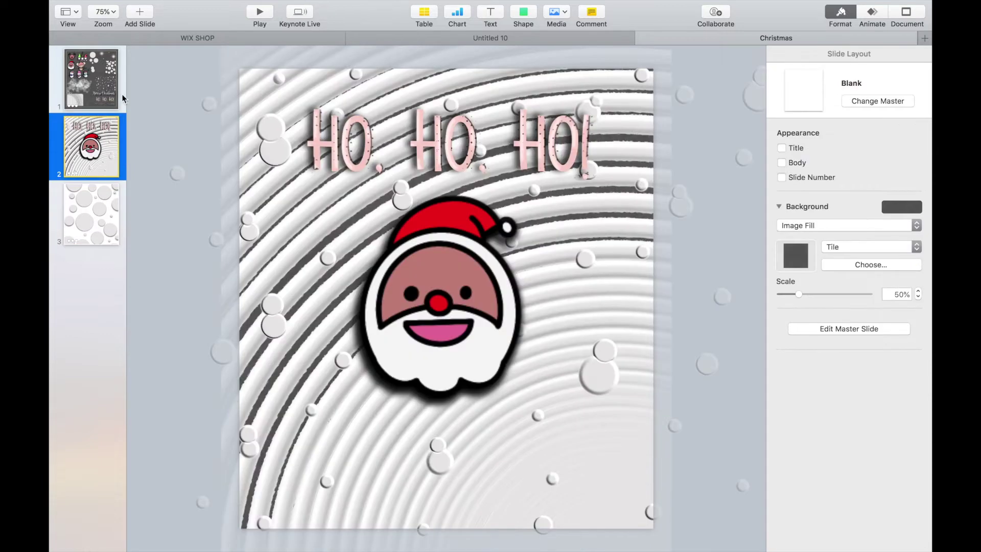
left_click(99, 87)
left_click(553, 408)
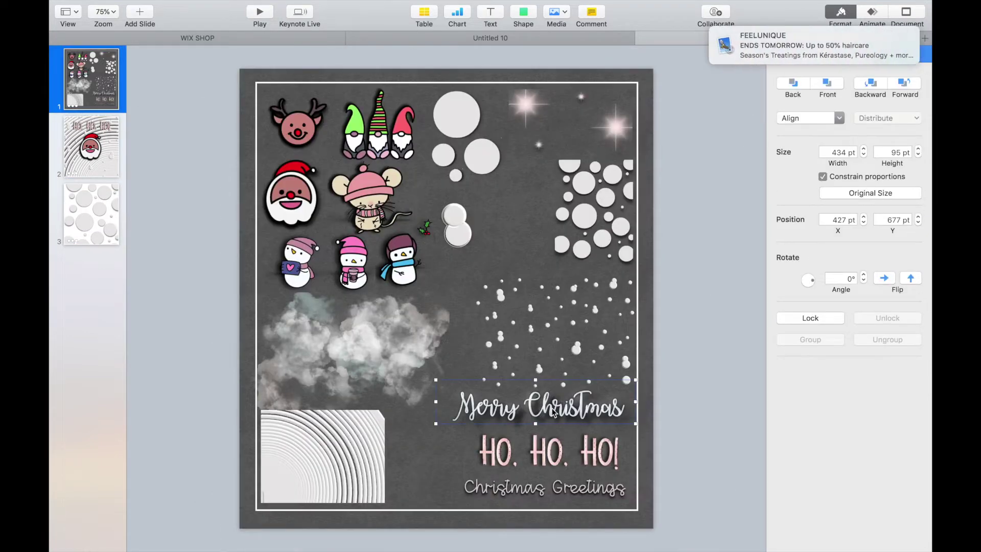
left_click(103, 221)
key("super+v")
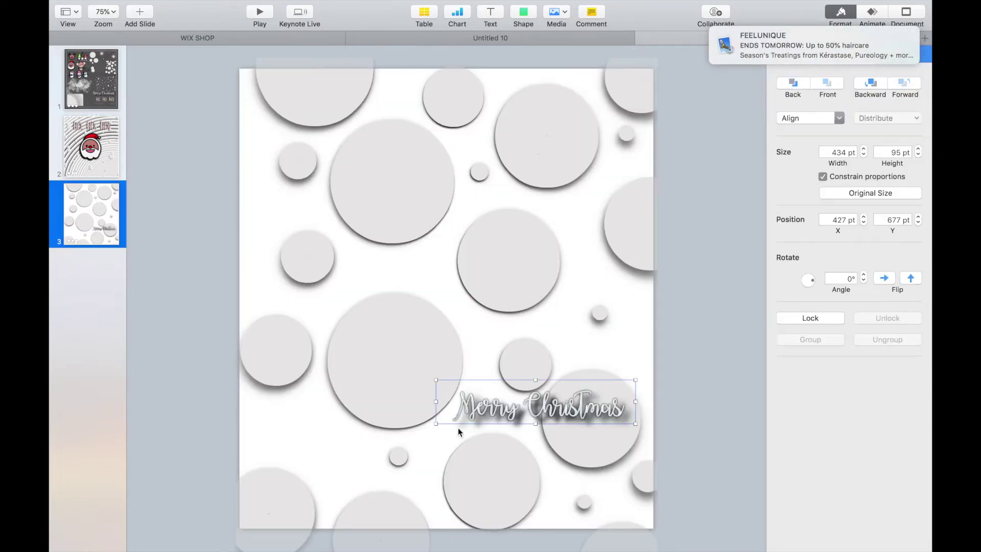
left_click_drag(437, 380, 175, 323)
left_click_drag(442, 405, 482, 146)
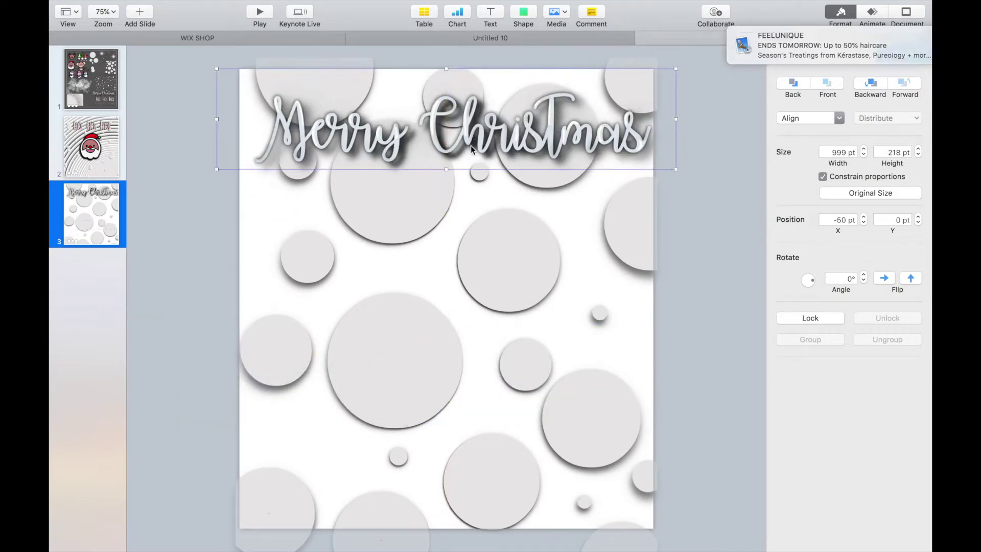
Crop the "Merry Christmas" lettering to about 929 by 185 pt and move it to about x 3, y 37 pt
double_click(392, 138)
left_click_drag(218, 69, 249, 84)
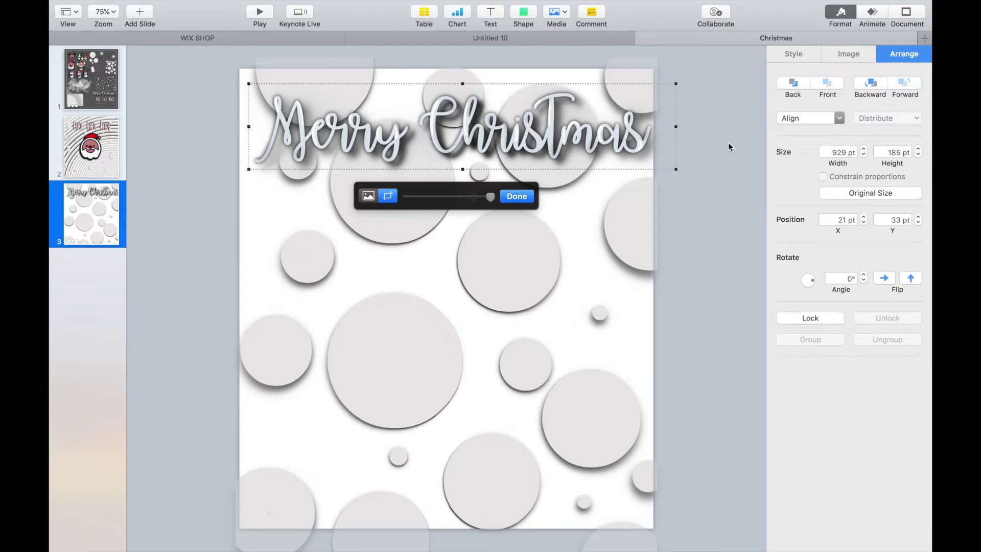
left_click(675, 125)
mouse_move(556, 138)
left_mouse_down()
mouse_move(546, 138)
mouse_move(556, 137)
left_mouse_up()
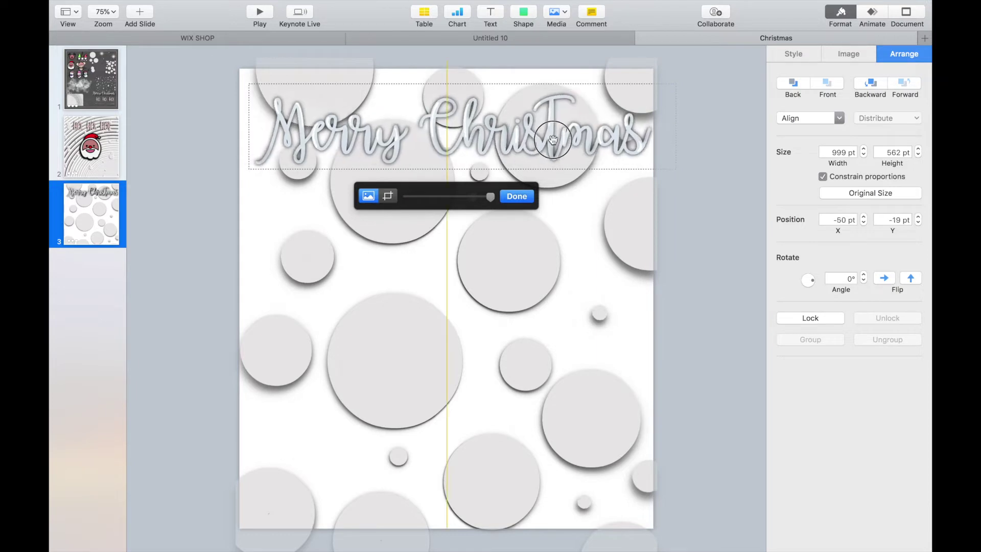
left_click(709, 116)
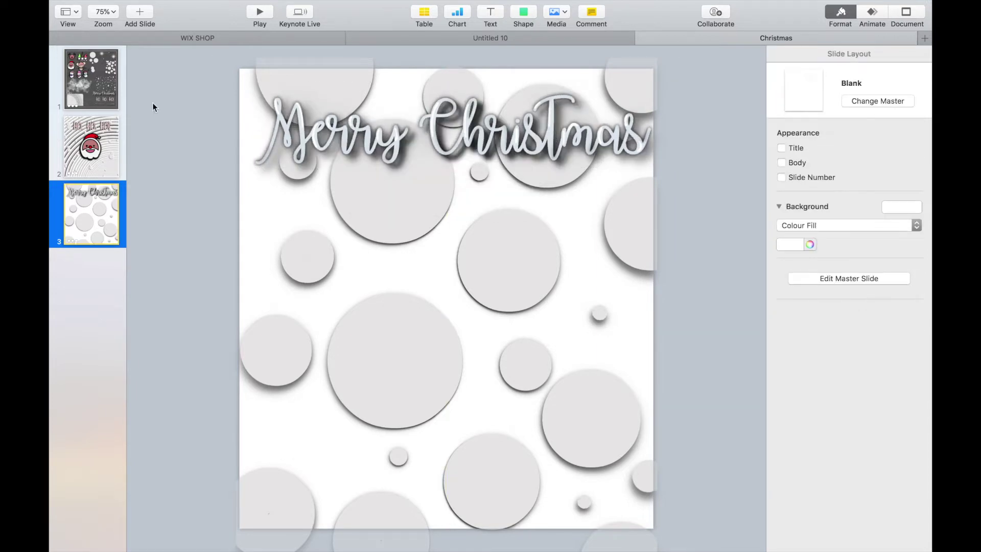
left_click(118, 105)
left_click(84, 222)
left_click_drag(428, 128, 419, 124)
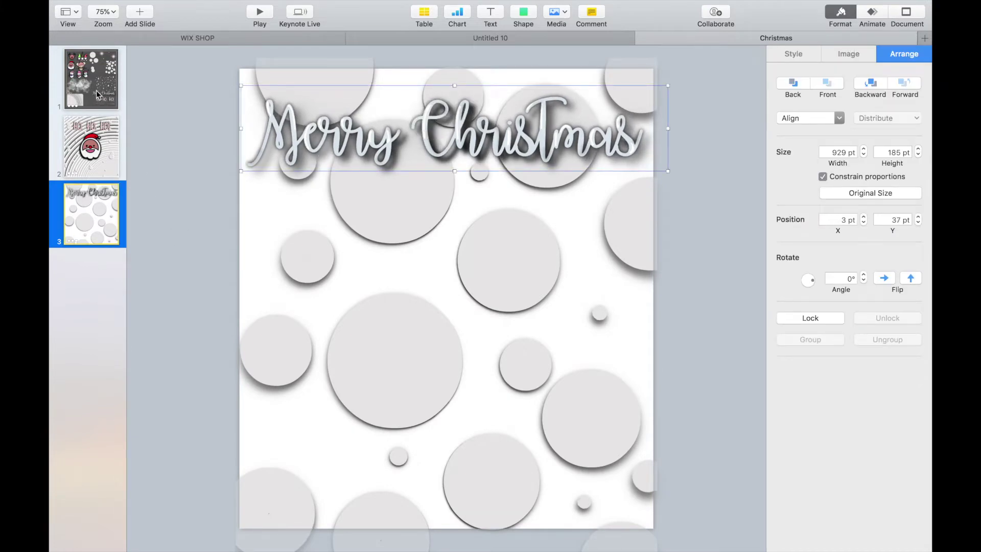
Copy the reindeer face from the graphics slide onto slide 3, enlarge it and centre it below the "Merry Christmas" lettering
left_click(97, 93)
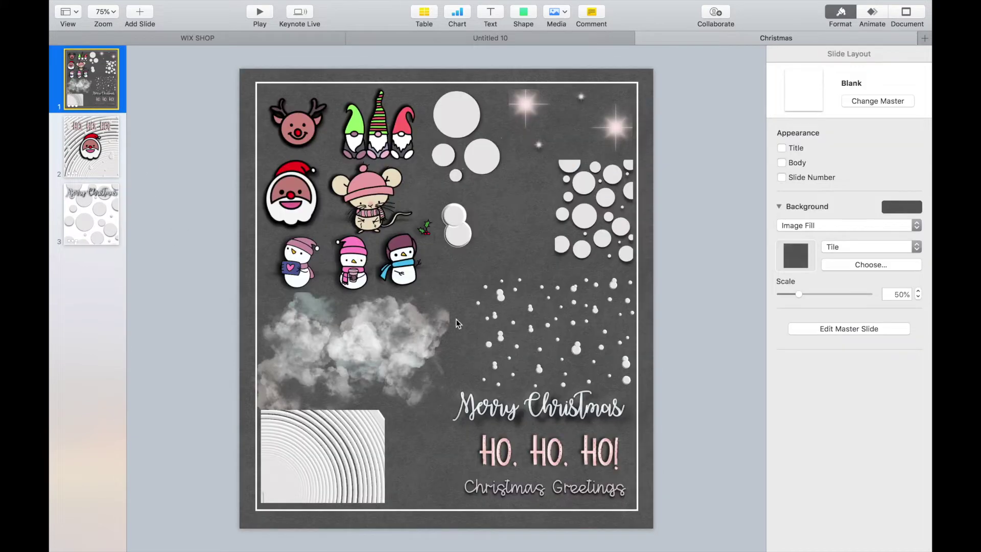
left_click(307, 134)
left_click(108, 216)
key("super+v")
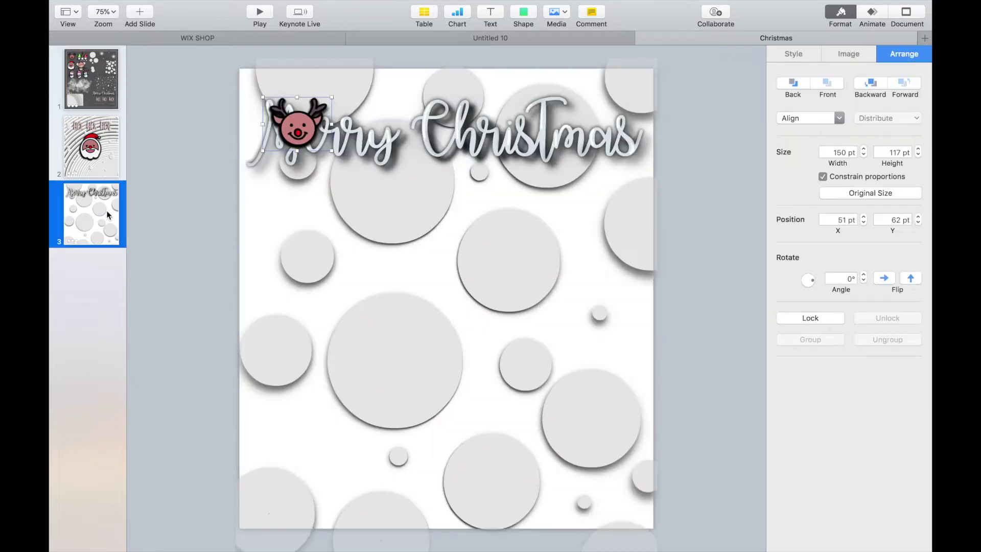
left_click_drag(336, 151, 508, 288)
left_click_drag(384, 246, 445, 328)
Reduce the reindeer image's saturation to -36%
left_click(793, 53)
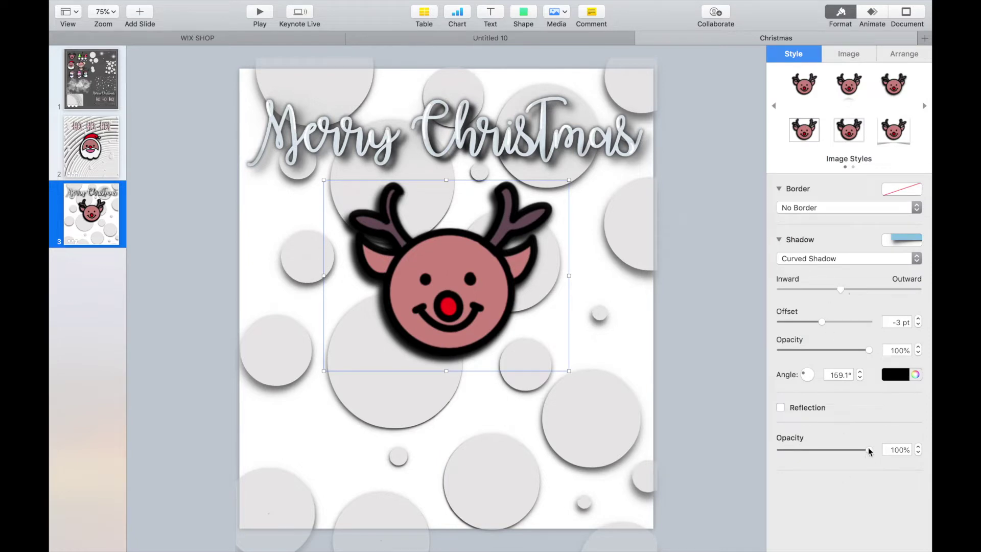
left_click(838, 57)
mouse_move(823, 259)
left_mouse_down()
mouse_move(793, 260)
mouse_move(807, 259)
left_mouse_up()
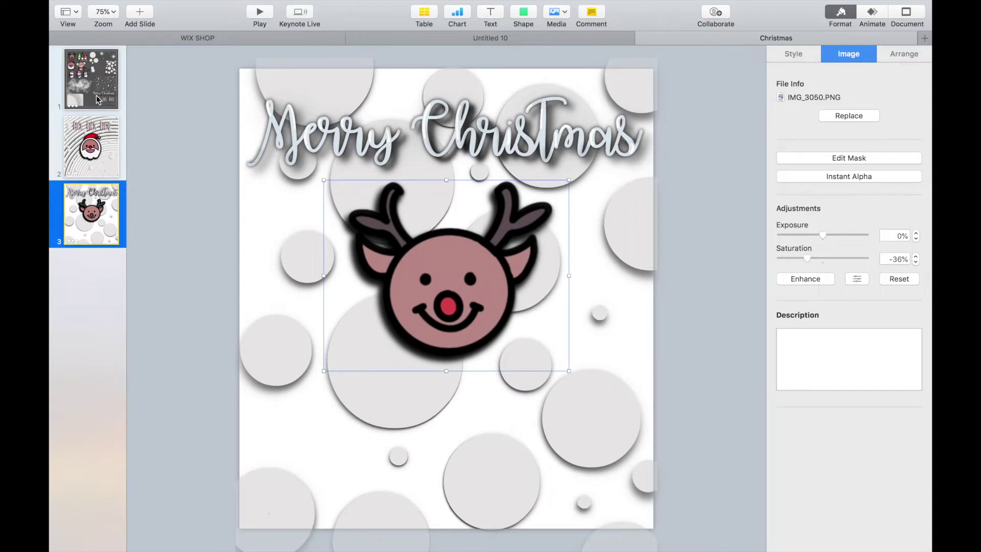
Copy the two larger loose circles from the graphics slide onto slide 3 and place them beside the reindeer's right antler
left_click(95, 99)
left_click(480, 162)
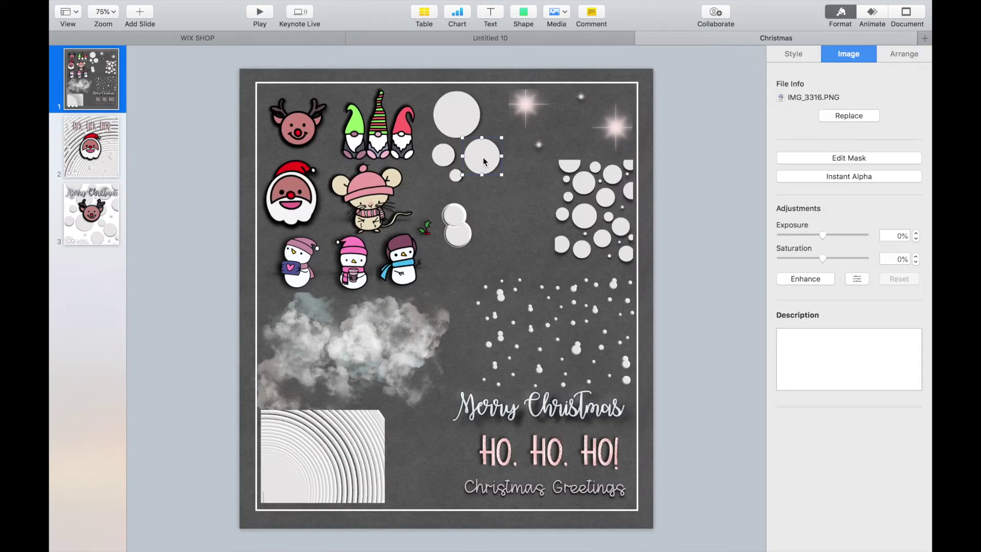
left_click(468, 128, "shift")
left_click(105, 215)
key("super+v")
left_click_drag(483, 158, 596, 271)
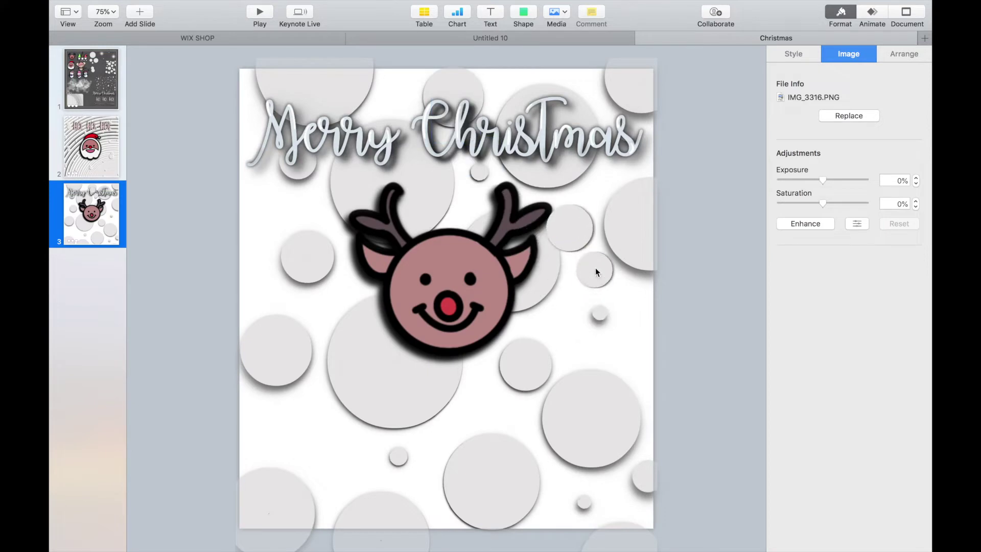
Set the shadow offset of the two added circles to 11 pt and place duplicates of the pair below the reindeer
left_click(793, 54)
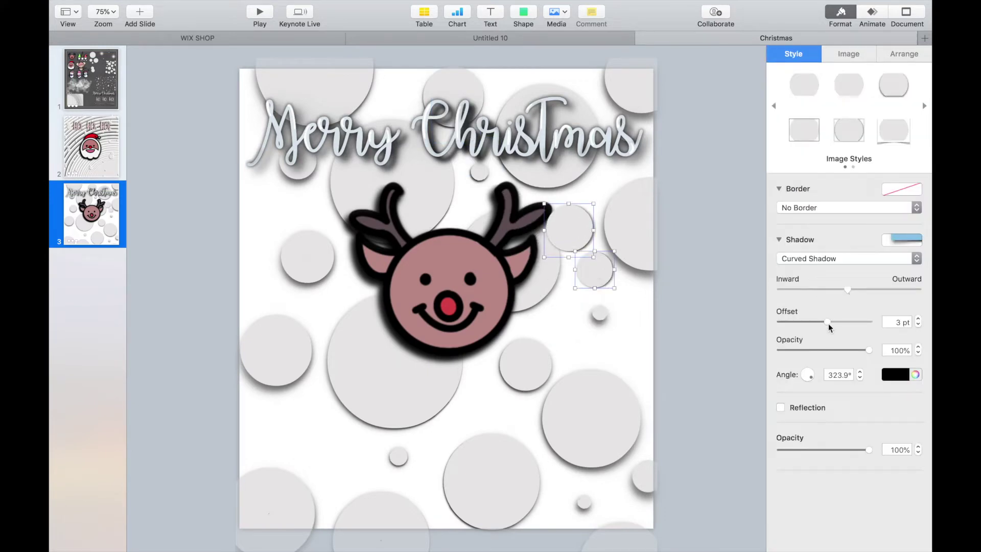
left_click_drag(828, 323, 834, 322)
left_click(664, 245)
left_click(574, 224)
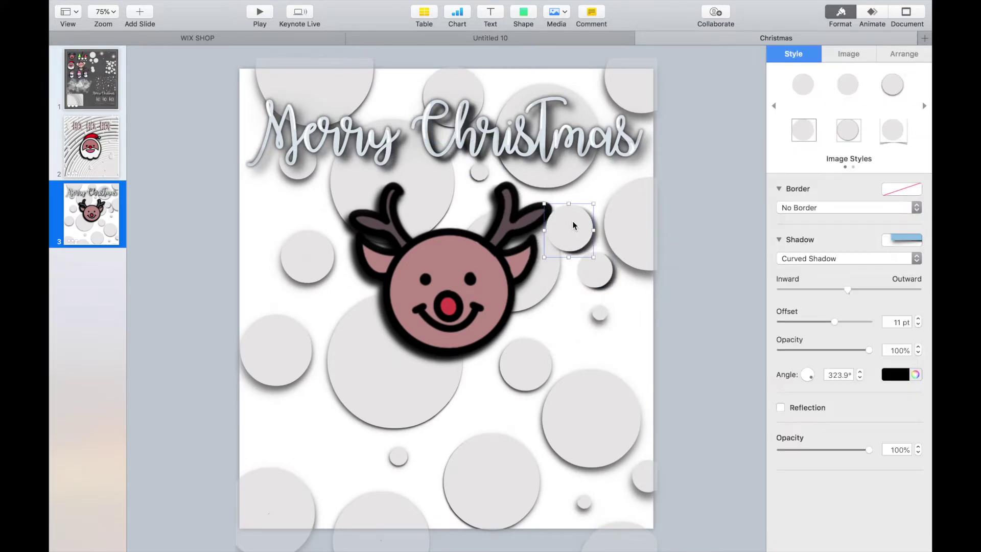
left_click_drag(574, 225, 464, 404)
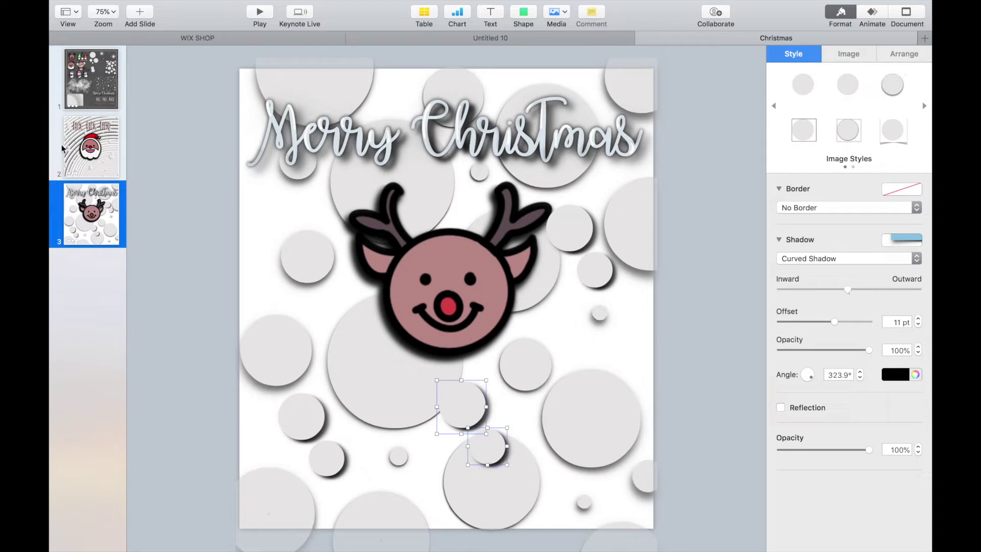
Add a Blank slide as slide 4 and change its background to the dark grey image fill
left_click(145, 11)
left_click(188, 462)
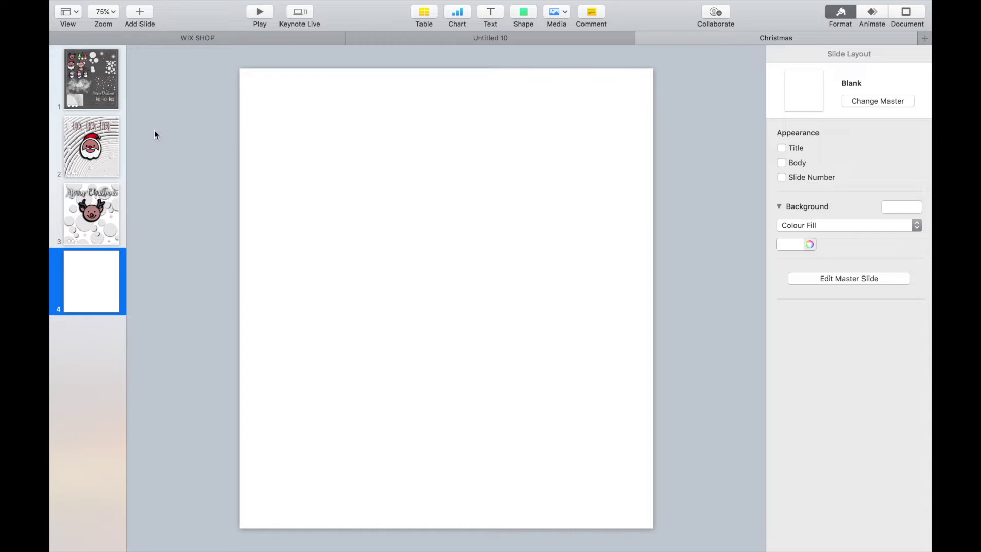
left_click(115, 96)
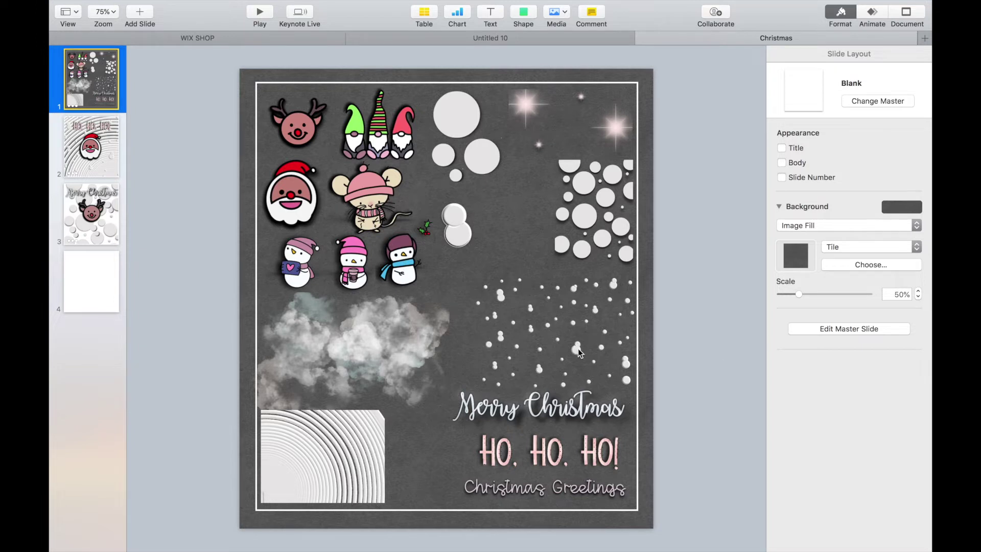
left_click(105, 289)
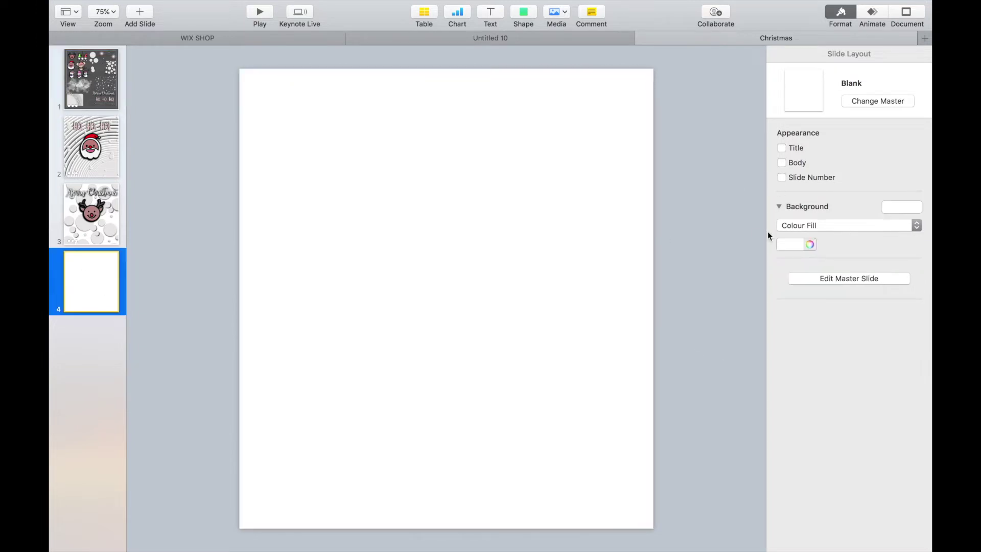
left_click(798, 229)
left_click(798, 260)
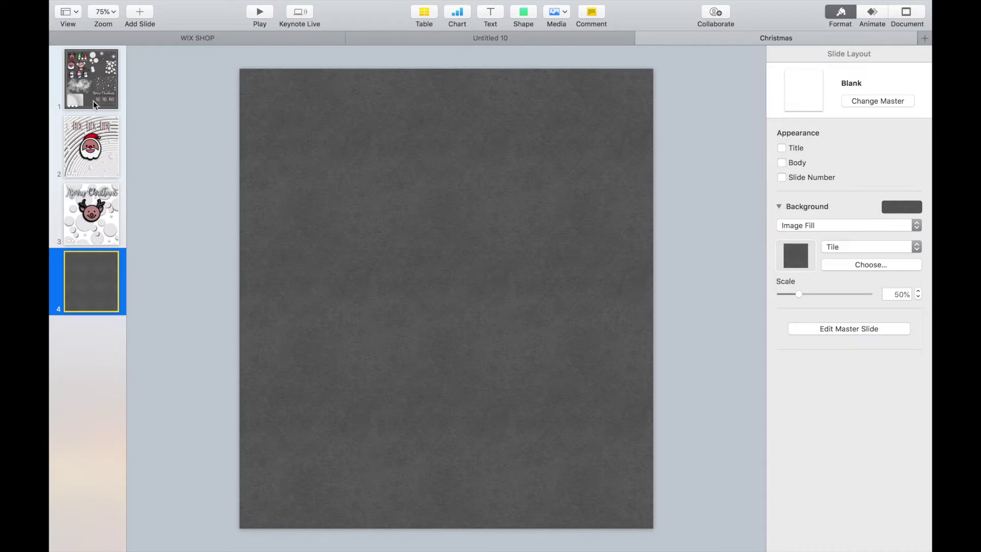
Copy the sparkle stars from the graphics slide onto slide 4, enlarge them to about 1074 × 604 pt and spread them across its upper half
left_click(93, 105)
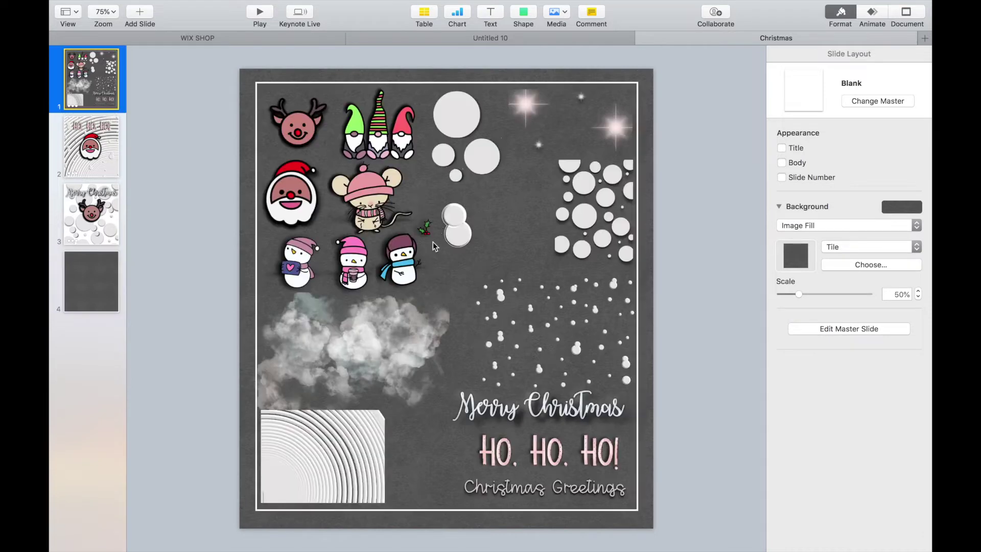
left_click(527, 111)
left_click(84, 281)
key("super+v")
left_click_drag(508, 159, 153, 392)
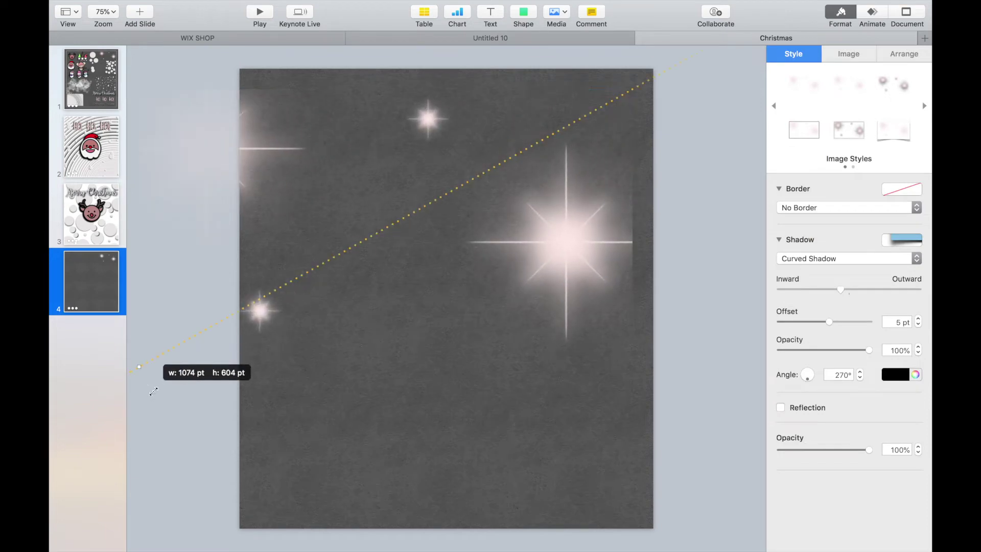
left_click_drag(519, 250, 595, 214)
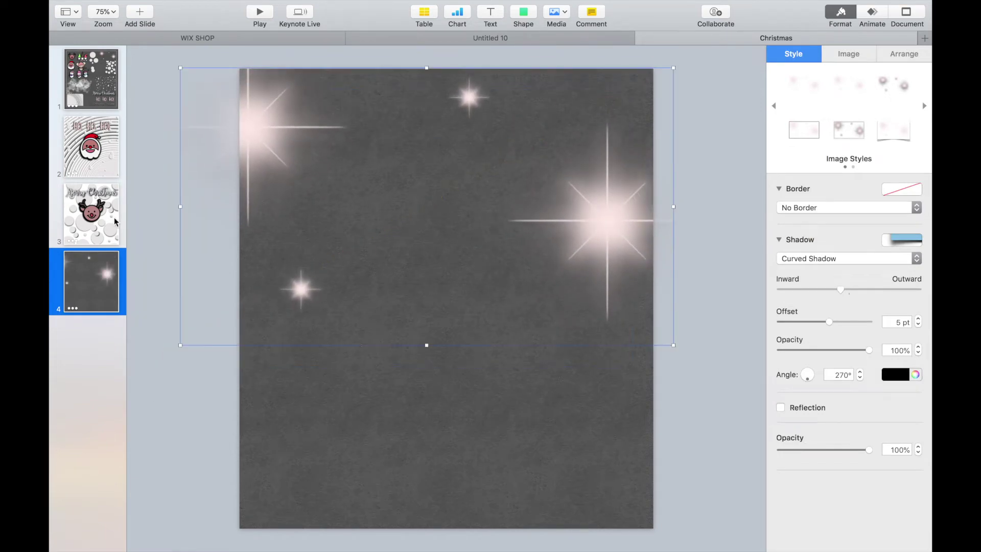
Copy the mouse character from the graphics slide onto slide 4, enlarge it and place it centrally below the stars
left_click(89, 88)
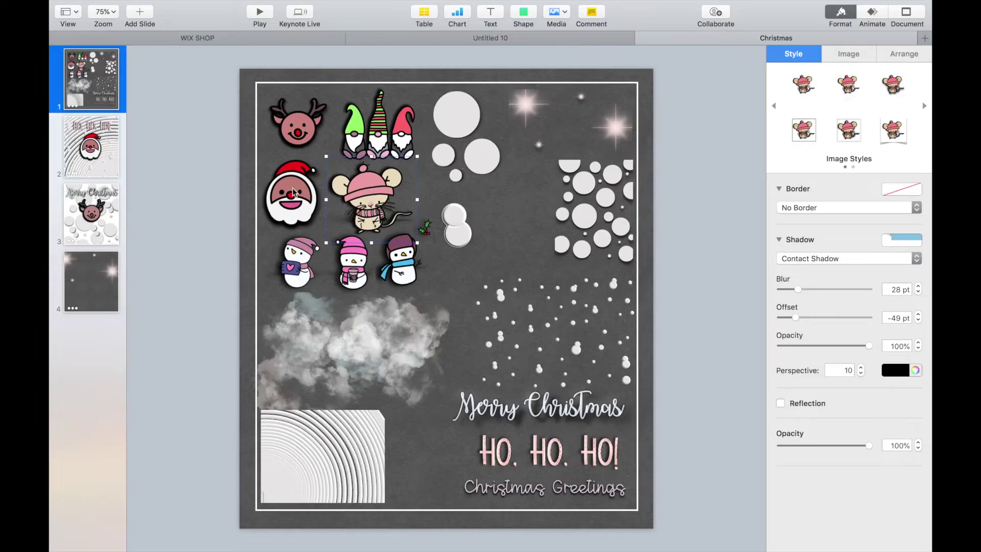
left_click(91, 281)
key("super+v")
left_click_drag(416, 242, 418, 313)
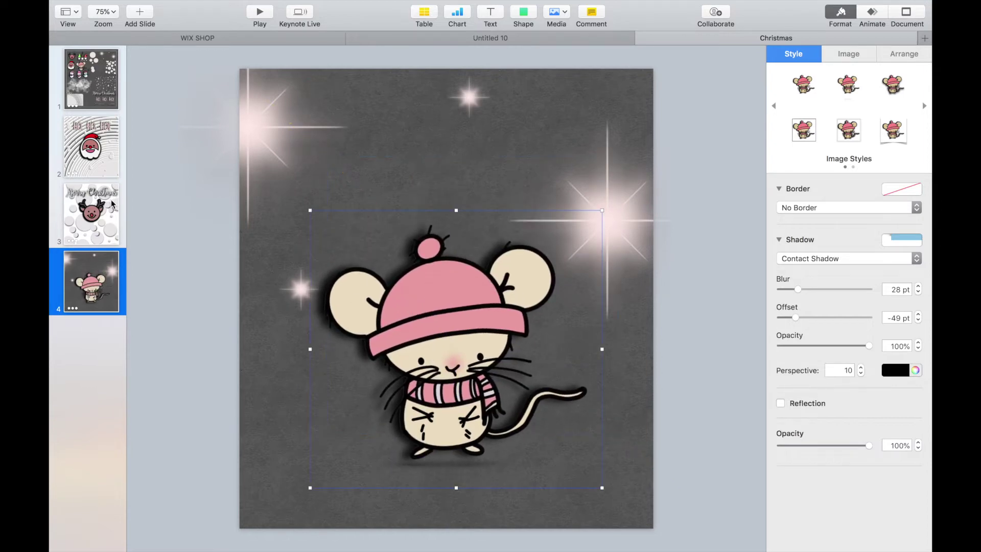
Copy the Christmas Greetings lettering onto slide 4, enlarge it to nearly the slide's width and centre it below the mouse
left_click(103, 67)
left_click(547, 489)
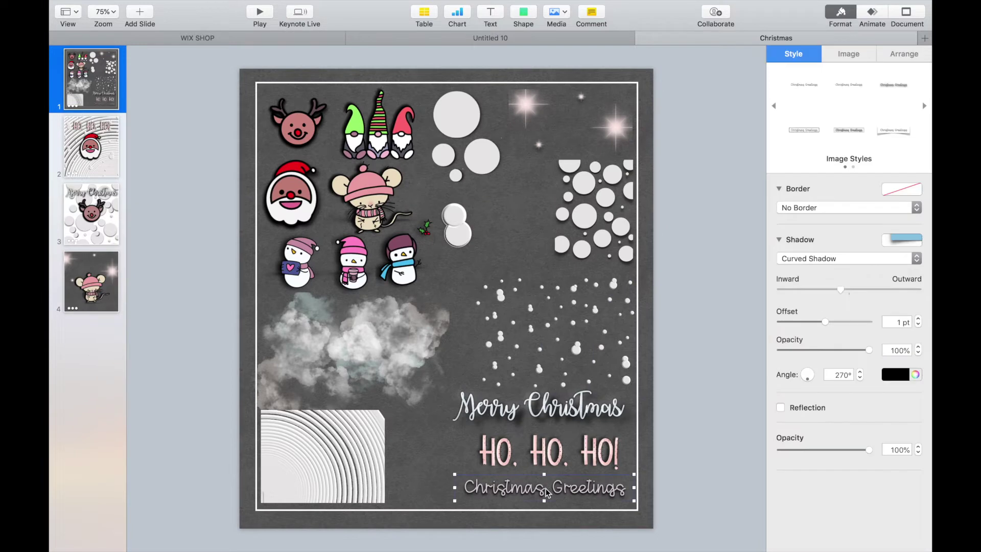
left_click(98, 308)
key("super+v")
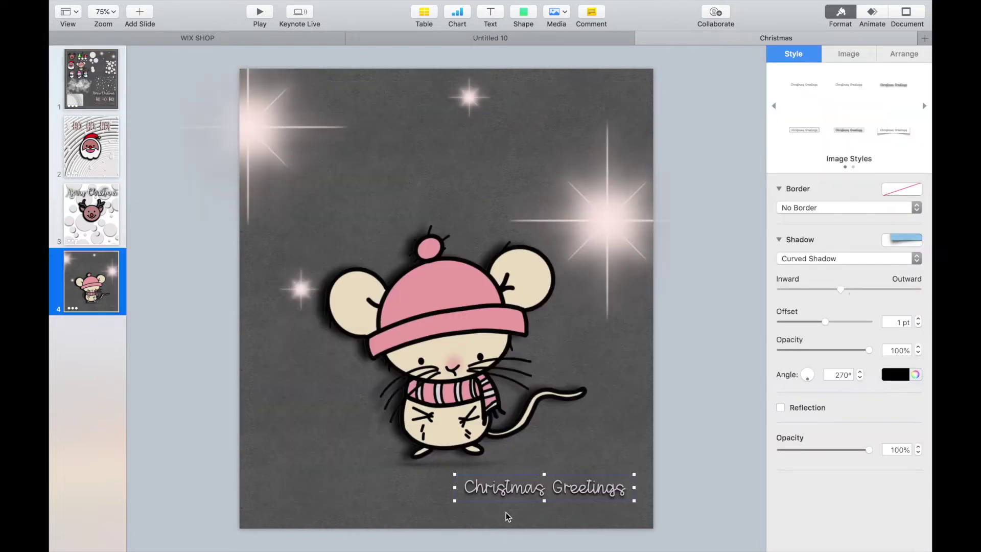
left_click_drag(455, 487, 435, 505)
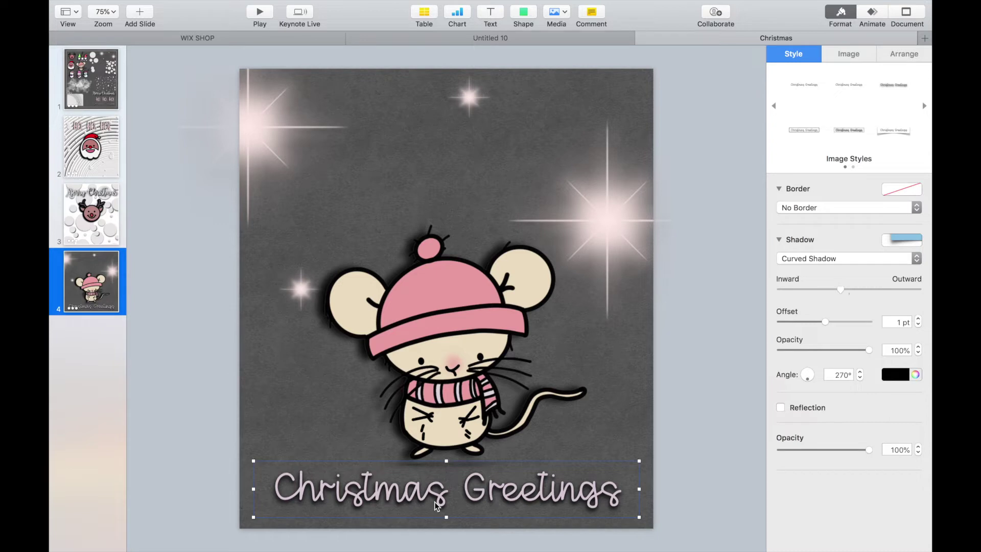
left_click(148, 254)
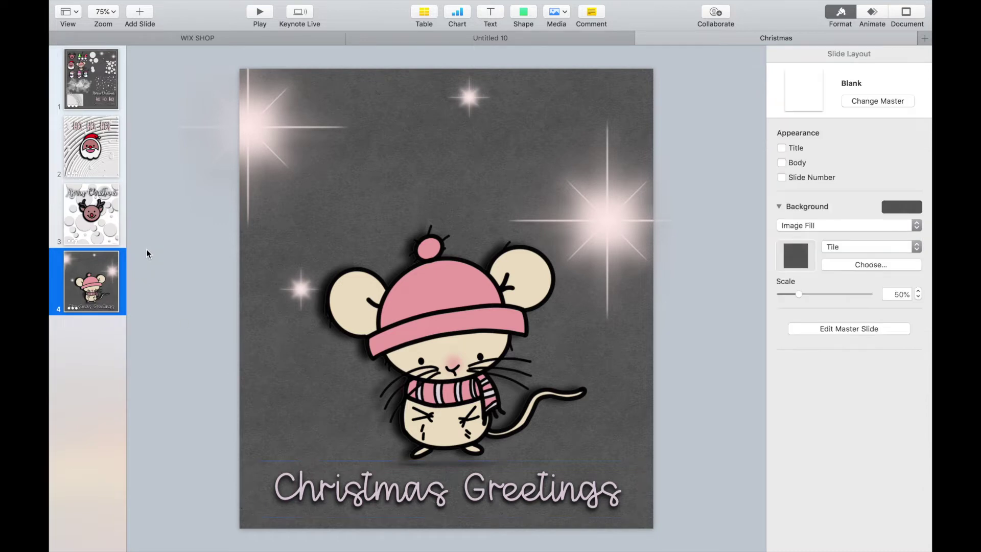
left_click(91, 272)
key("super+d")
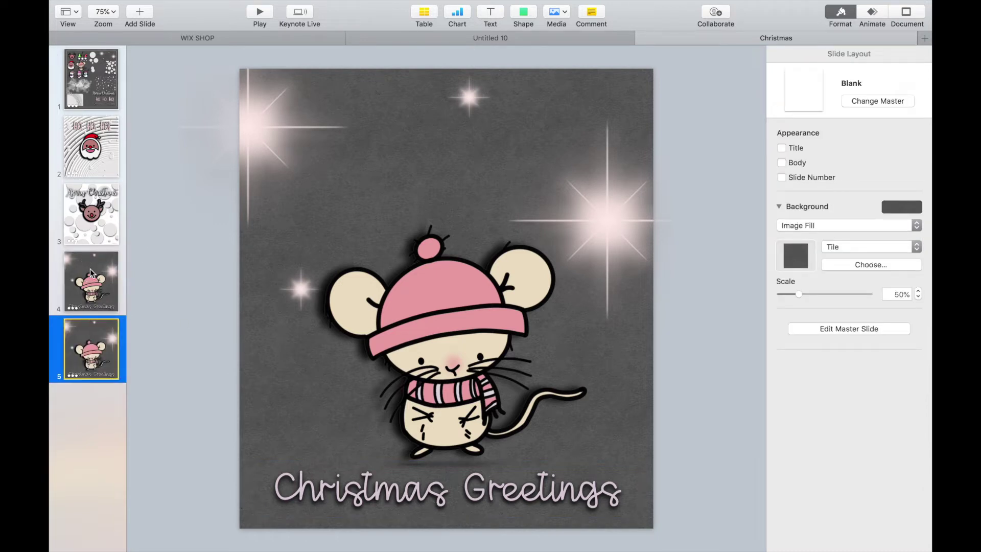
key("super+z")
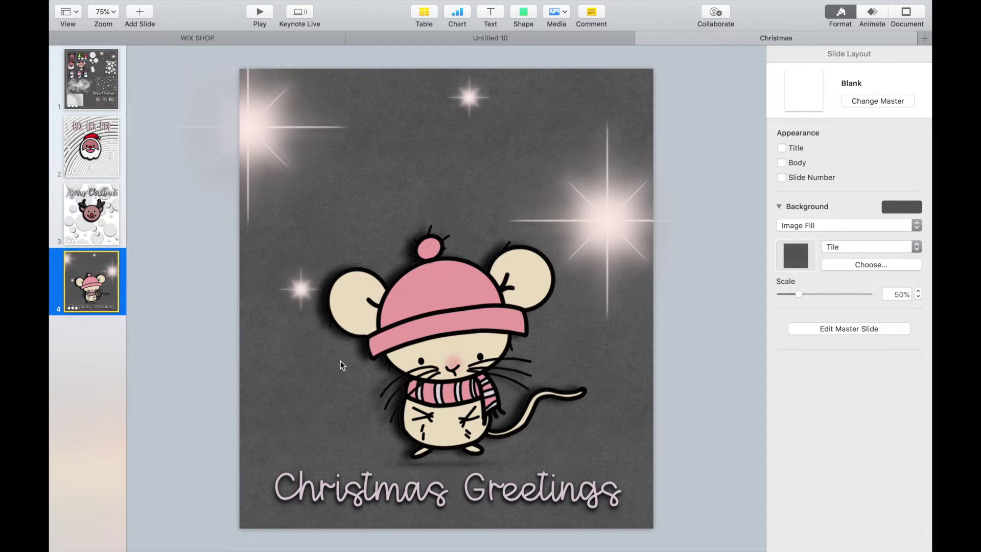
Add a Blank slide as slide 5 and change its background to the dark grey image fill
left_click(146, 23)
left_click(185, 451)
left_click(797, 226)
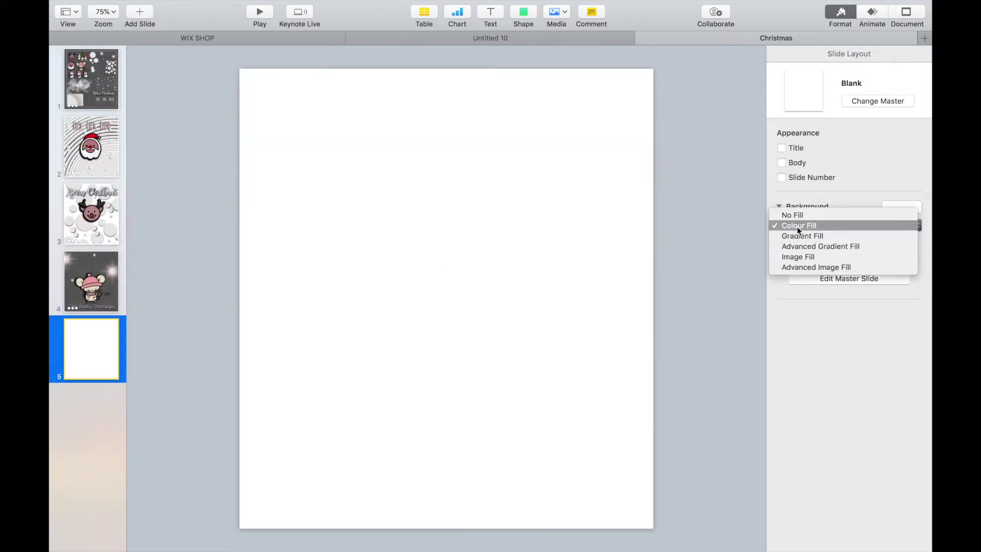
left_click(797, 256)
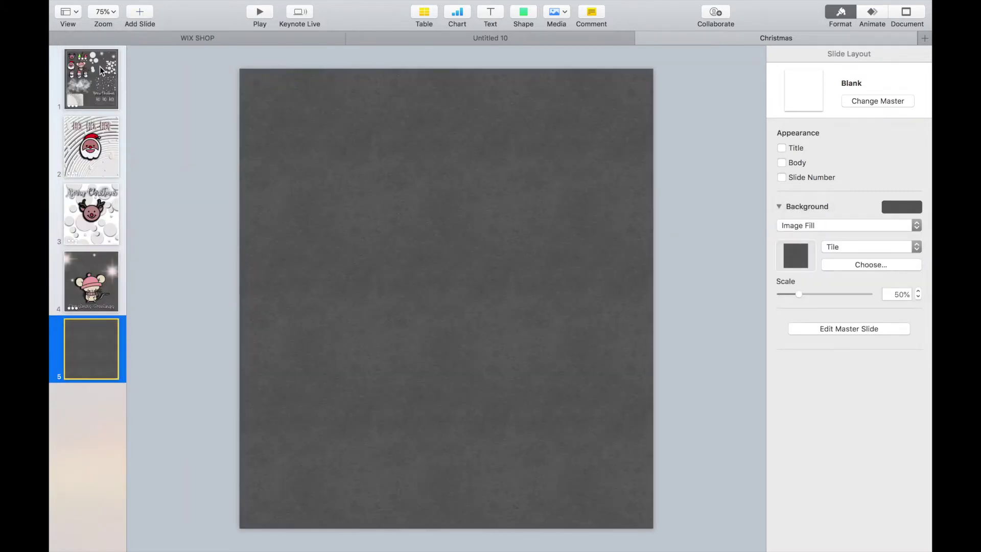
Copy the cloud image from the graphics slide onto slide 5 and enlarge it until it covers the whole slide
left_click(100, 66)
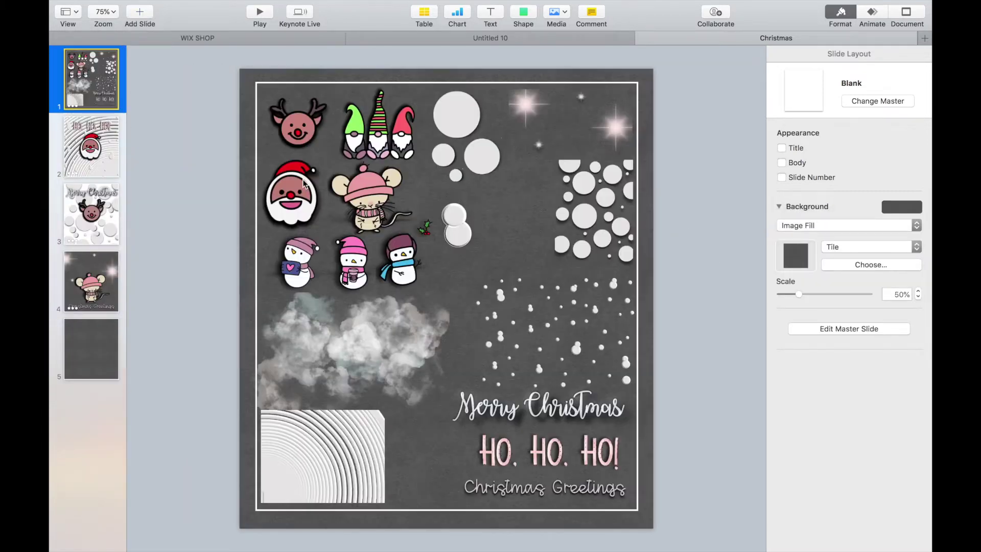
left_click(351, 260)
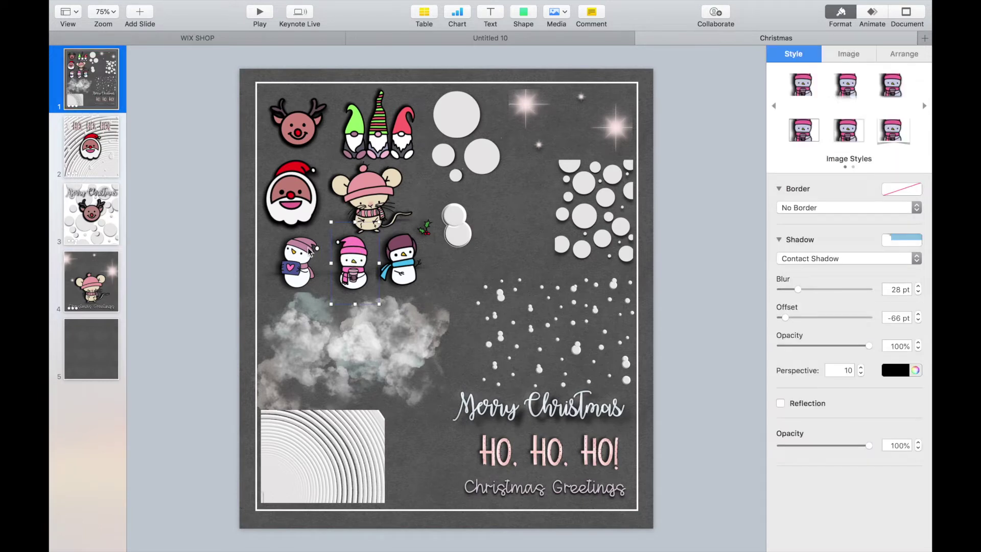
left_click(404, 355)
left_click(103, 361)
key("super+v")
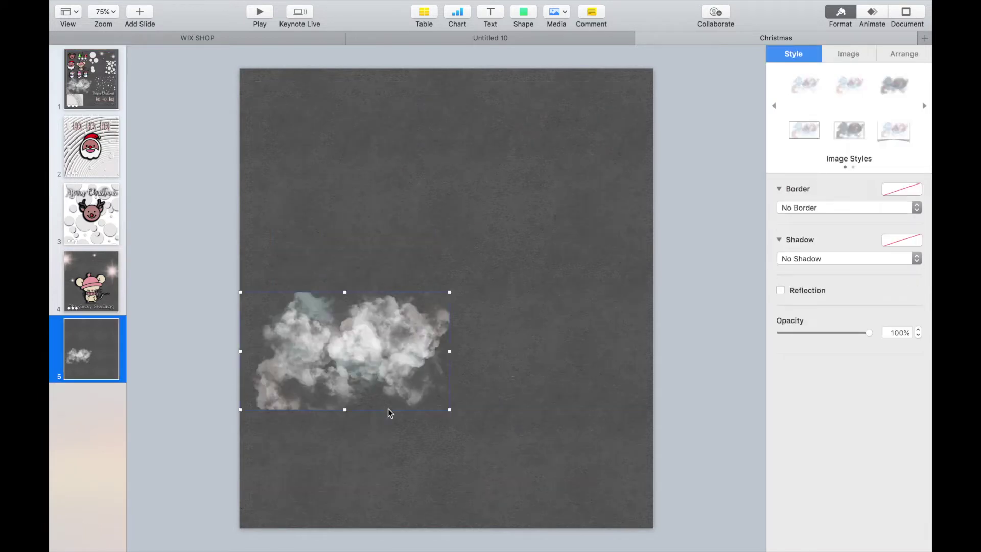
left_click_drag(447, 293, 846, 66)
left_click_drag(596, 210, 460, 188)
left_click_drag(721, 388, 929, 511)
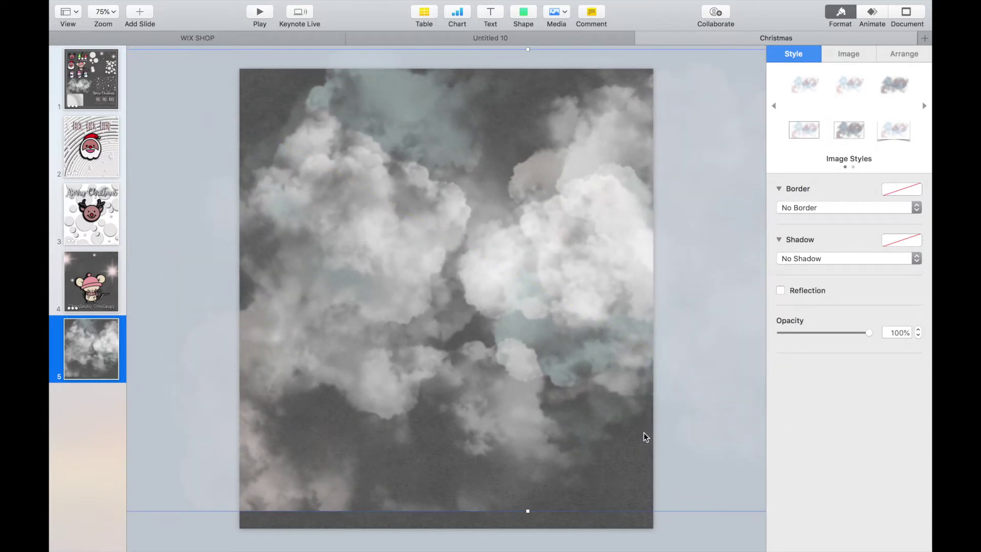
mouse_move(604, 332)
left_mouse_down()
mouse_move(600, 317)
mouse_move(606, 324)
left_mouse_up()
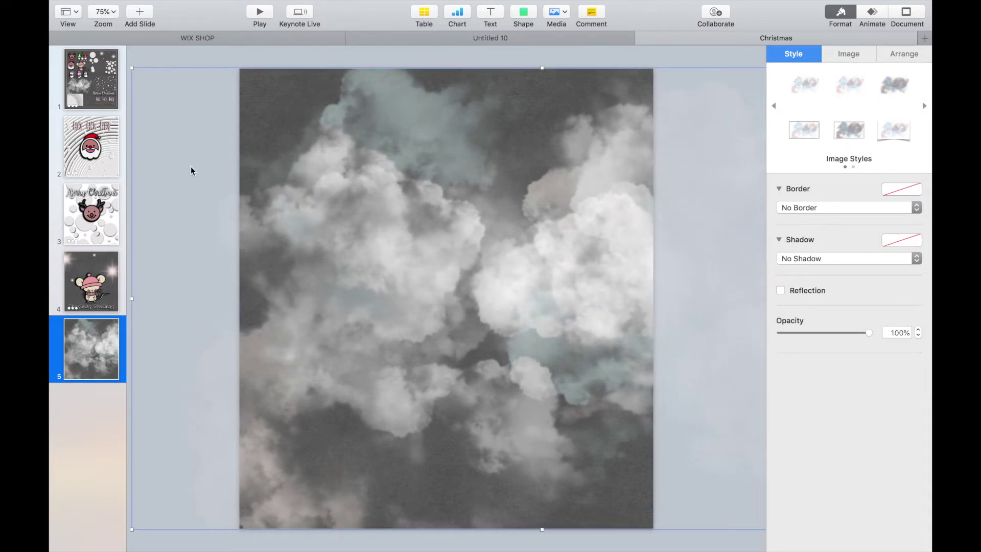
Copy the three snowmen from the graphics slide onto slide 5 and place them in its lower part
left_click(93, 89)
left_click(397, 263)
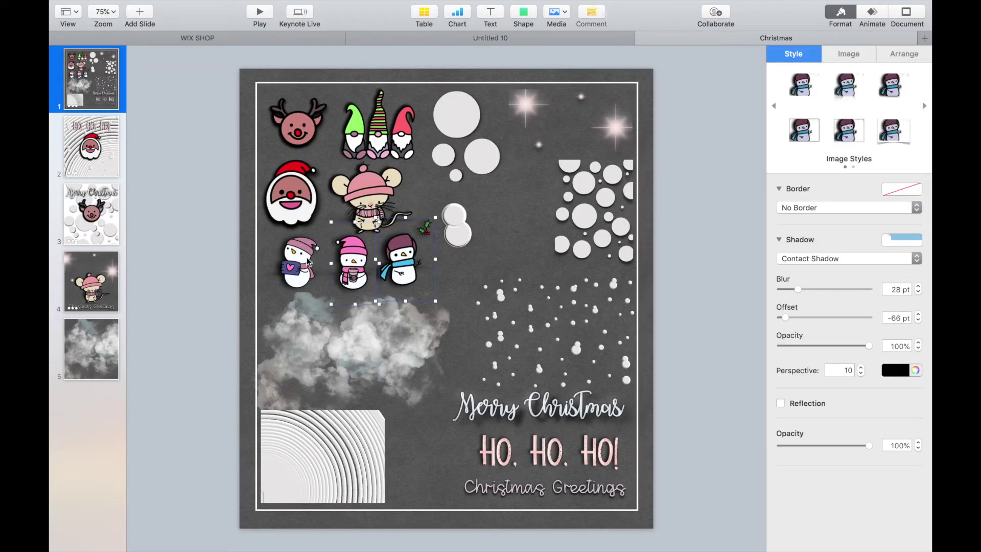
left_click(94, 341)
key("super+v")
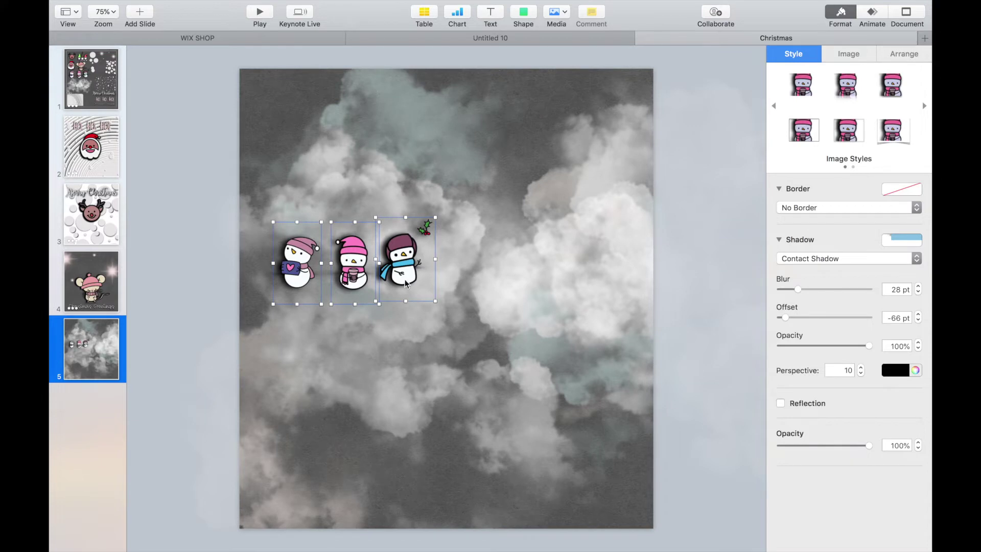
left_click_drag(402, 272, 483, 412)
Add a white-filled square stretched into a ground strip along slide 5's lower edge and reposition the clouds down to meet it
left_click_drag(549, 258, 548, 169)
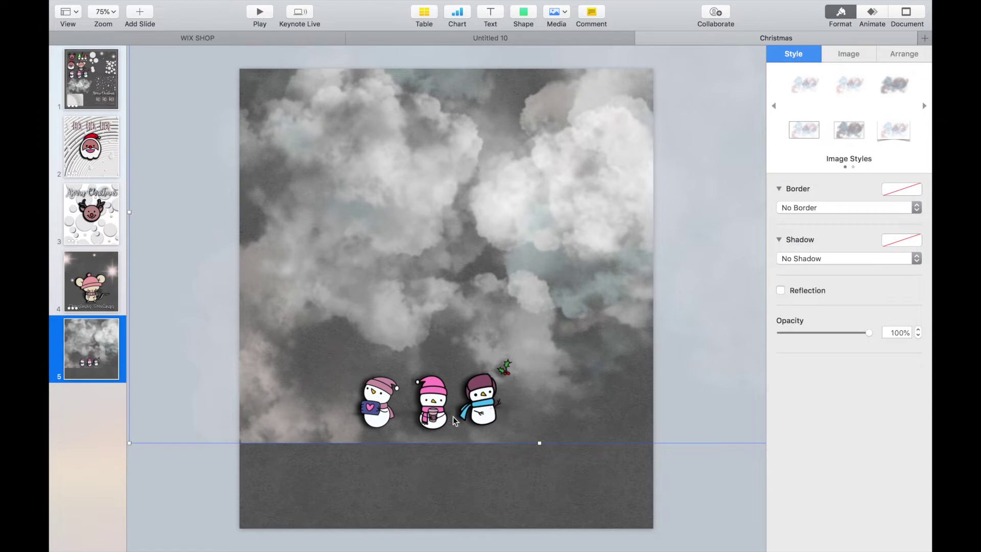
left_click(523, 13)
left_click(519, 115)
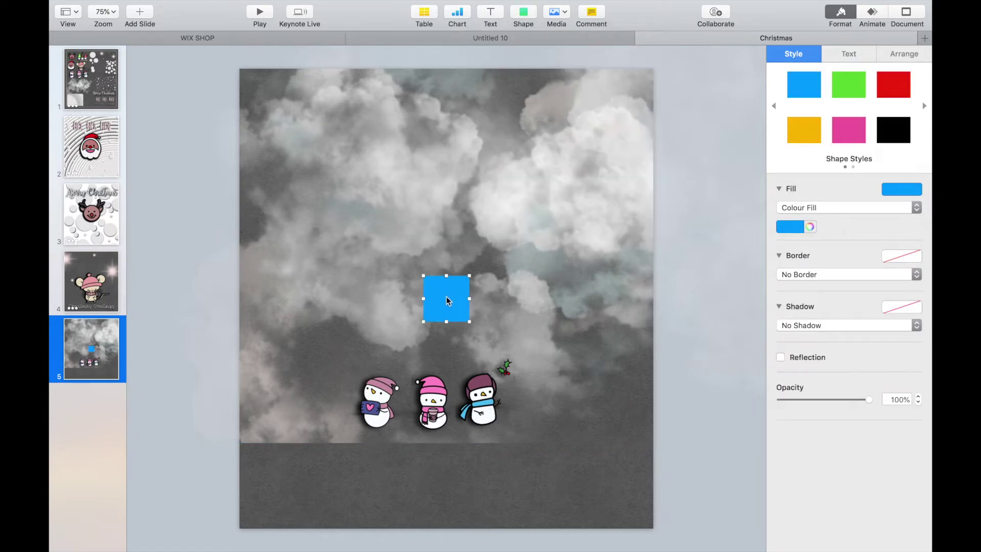
left_click_drag(448, 301, 246, 535)
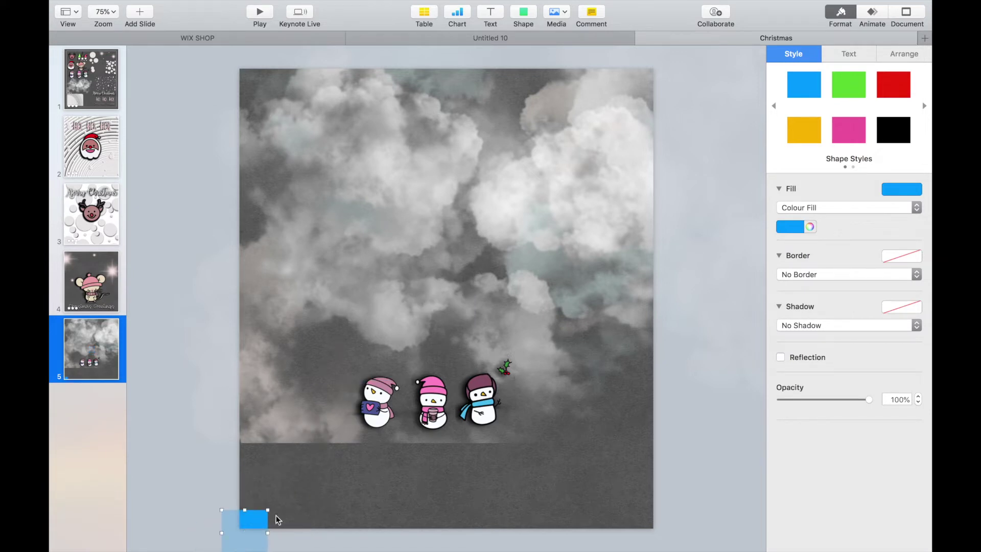
left_click_drag(267, 532, 671, 532)
left_click(790, 226)
left_click(763, 296)
left_click_drag(419, 520, 414, 522)
left_click_drag(549, 404, 551, 426)
Enlarge the snowman holding the heart card to about 318 × 542 pt, stand it at the lower left and bring it to the front
left_click(480, 403)
left_click(373, 396)
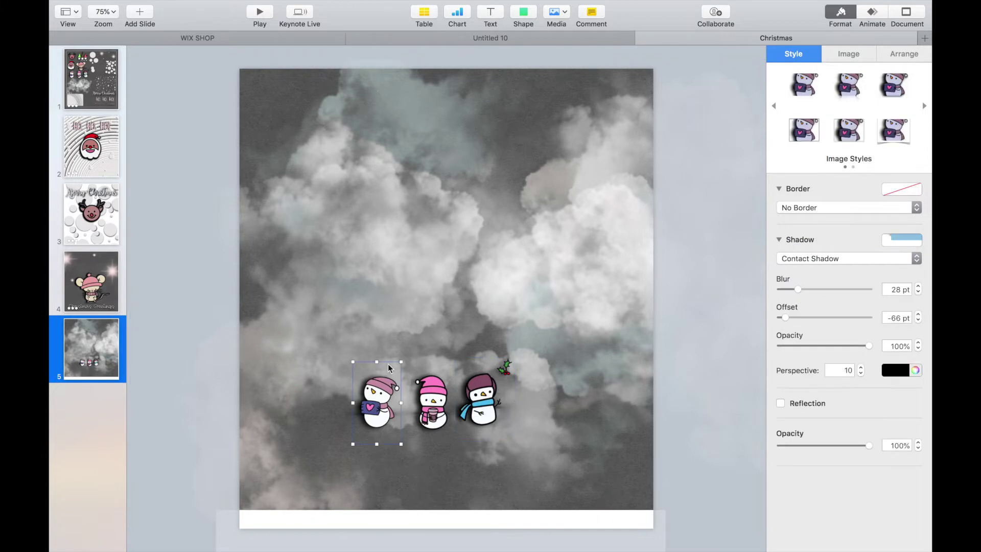
left_click_drag(353, 361, 286, 241)
left_click_drag(322, 269, 346, 353)
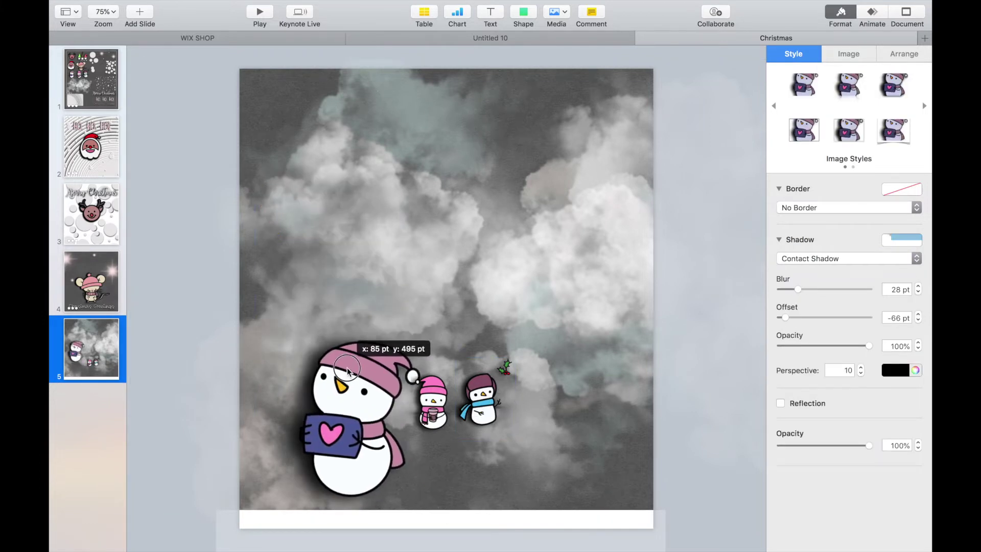
left_click(849, 54)
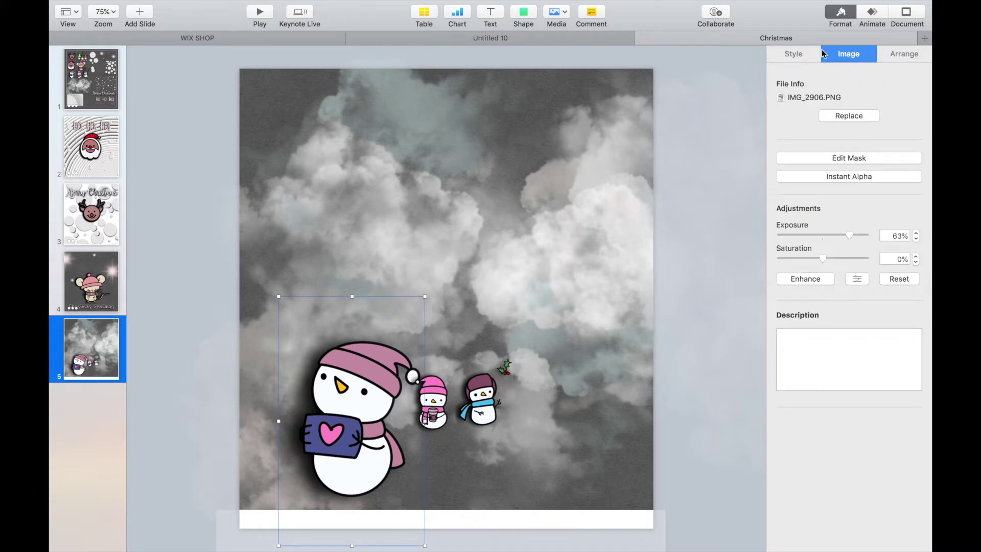
left_click(795, 54)
left_click(838, 57)
left_click(814, 53)
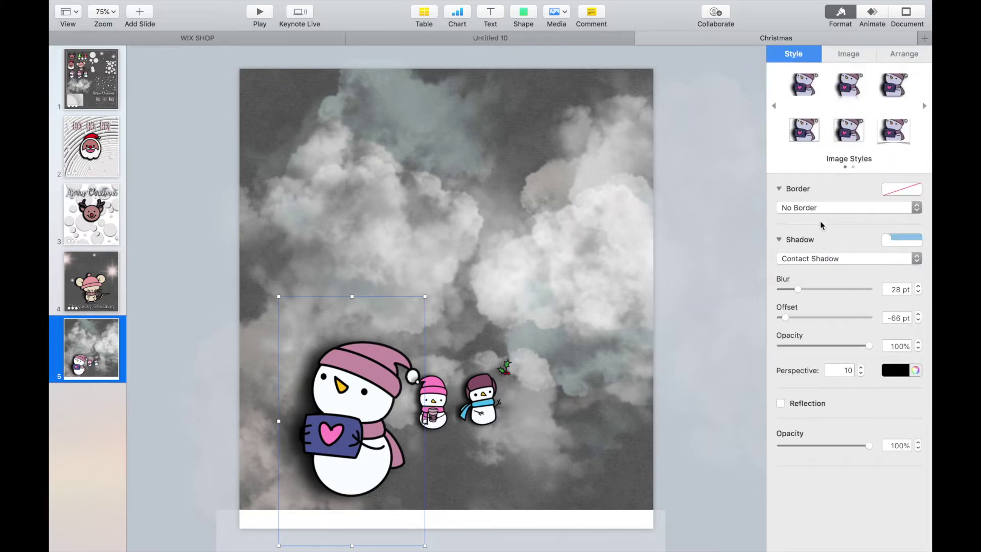
left_click(903, 56)
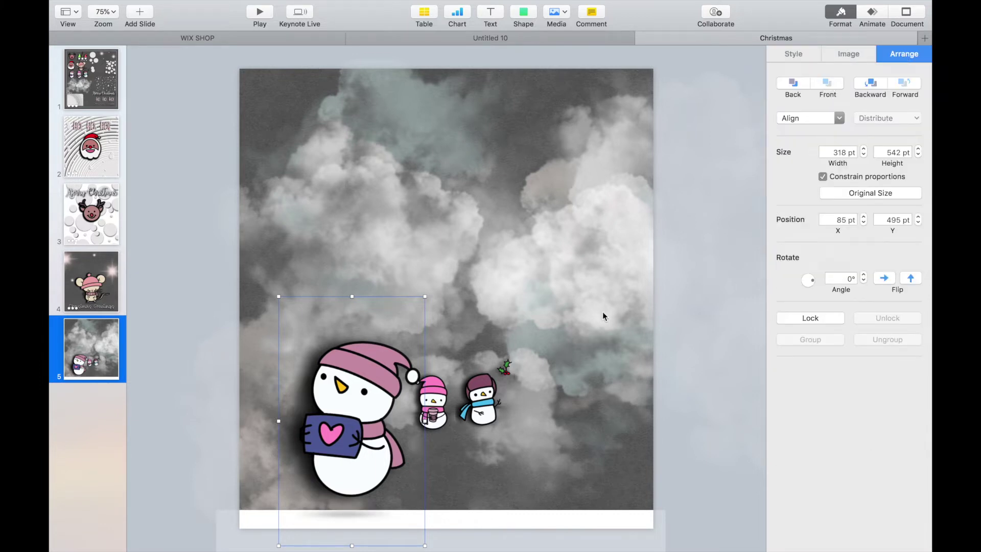
Move the blue-scarf snowman aside, enlarge the pink-hat snowman to about 249 × 424 pt, and stand it mid-slide on the strip in front
left_click(441, 379)
left_click_drag(461, 362, 525, 249)
left_click(480, 403)
left_click_drag(480, 403, 572, 409)
left_click_drag(457, 376, 447, 469)
left_click(826, 87)
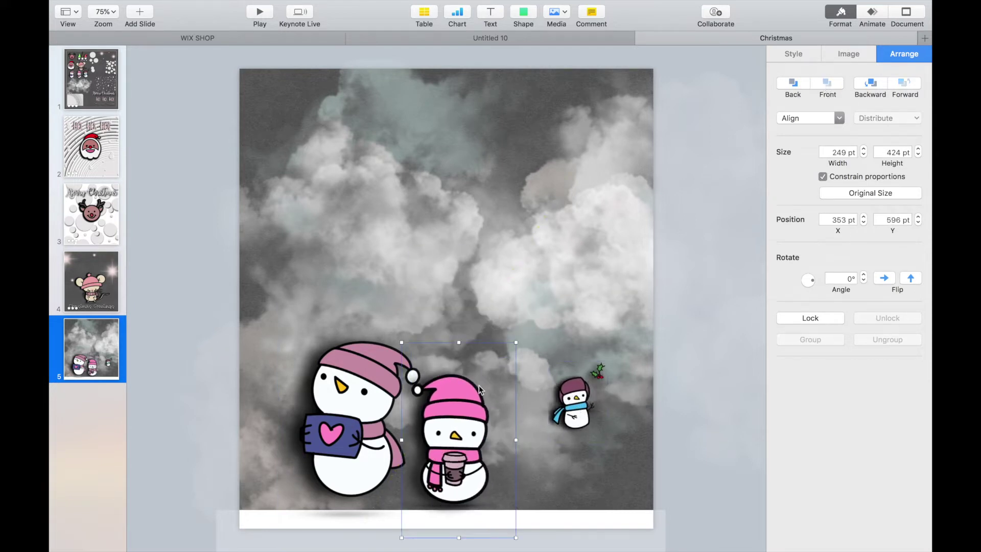
left_click_drag(479, 386, 479, 391)
Flip the heart-card snowman horizontally, shrink it to about the pink-hat snowman's height and stand it on the white strip at the left
left_click_drag(356, 393, 334, 393)
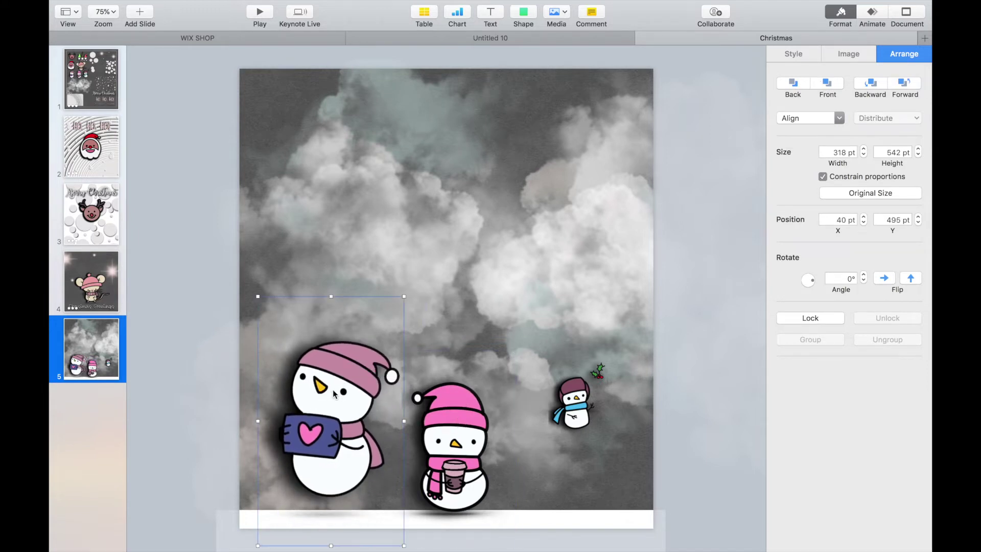
left_click(890, 279)
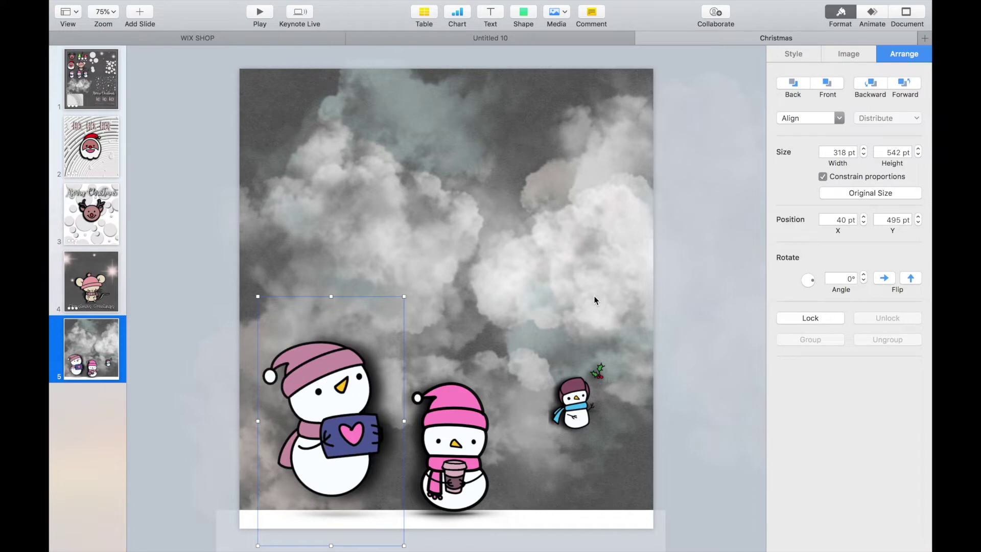
left_click_drag(406, 297, 387, 324)
left_click_drag(335, 382, 344, 390)
left_click_drag(400, 332, 380, 362)
left_click_drag(337, 427, 346, 422)
Enlarge the blue-scarf snowman to about 344 × 482 pt, stand it at the lower right and bring it to the front
left_click(587, 391)
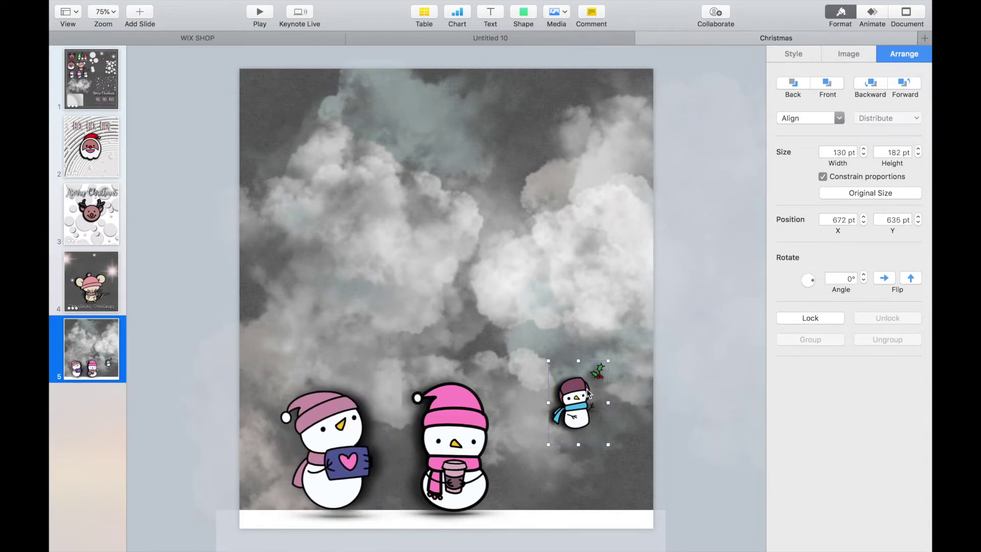
left_click_drag(547, 360, 449, 223)
left_click_drag(505, 283, 553, 398)
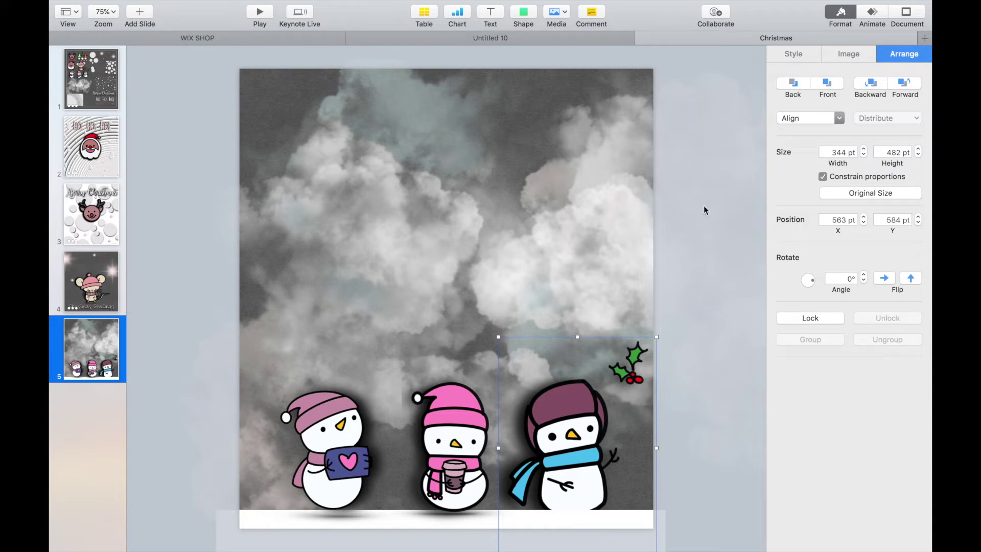
left_click(841, 85)
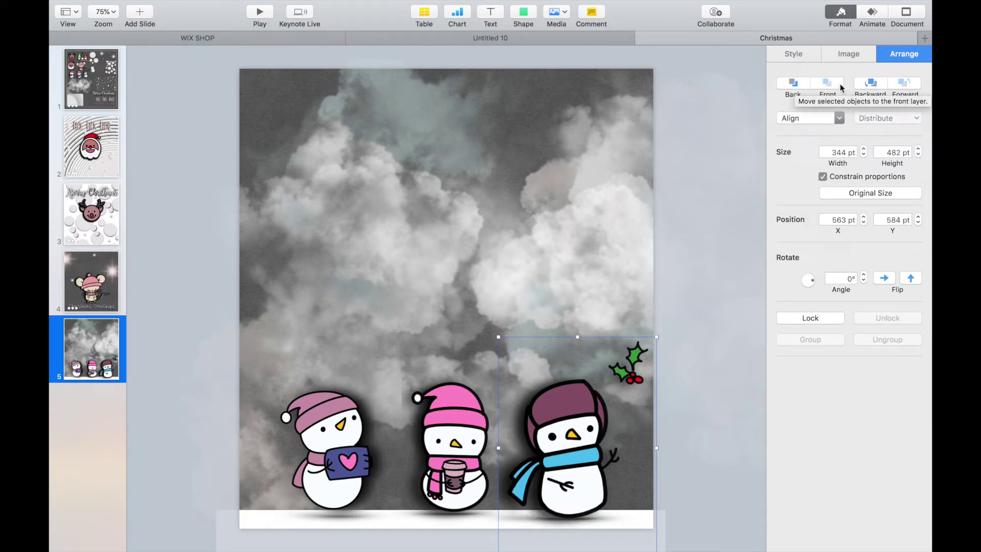
Move the pink-hat snowman up to the right, then place the blue-scarf snowman in the middle and shrink it to about 321 × 428 pt
left_click_drag(477, 426, 633, 252)
left_click_drag(554, 405, 440, 401)
double_click(441, 401)
left_click_drag(384, 333, 376, 332)
left_click(374, 250)
left_click_drag(543, 333, 527, 360)
mouse_move(449, 442)
left_mouse_down()
mouse_move(452, 433)
mouse_move(449, 442)
left_mouse_up()
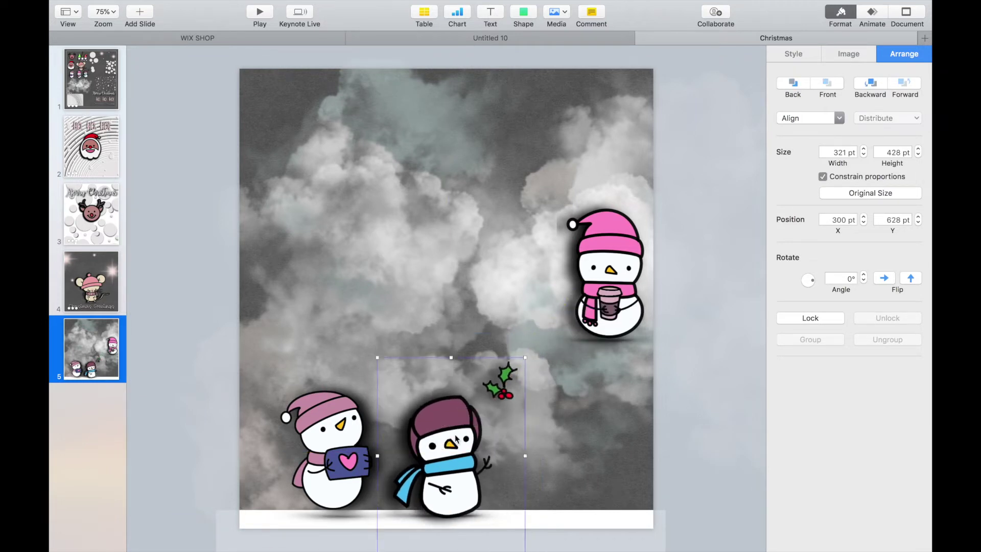
Stand the pink-hat snowman on the right end of the white strip and adjust the heart-card and blue-scarf snowmen into a row beside it
left_click_drag(622, 284, 594, 463)
left_click_drag(454, 424, 460, 424)
left_click_drag(338, 434, 328, 438)
left_click_drag(457, 438, 451, 440)
left_click_drag(569, 428, 568, 429)
mouse_move(418, 431)
left_mouse_down()
mouse_move(434, 437)
mouse_move(431, 428)
left_mouse_up()
left_click(442, 305)
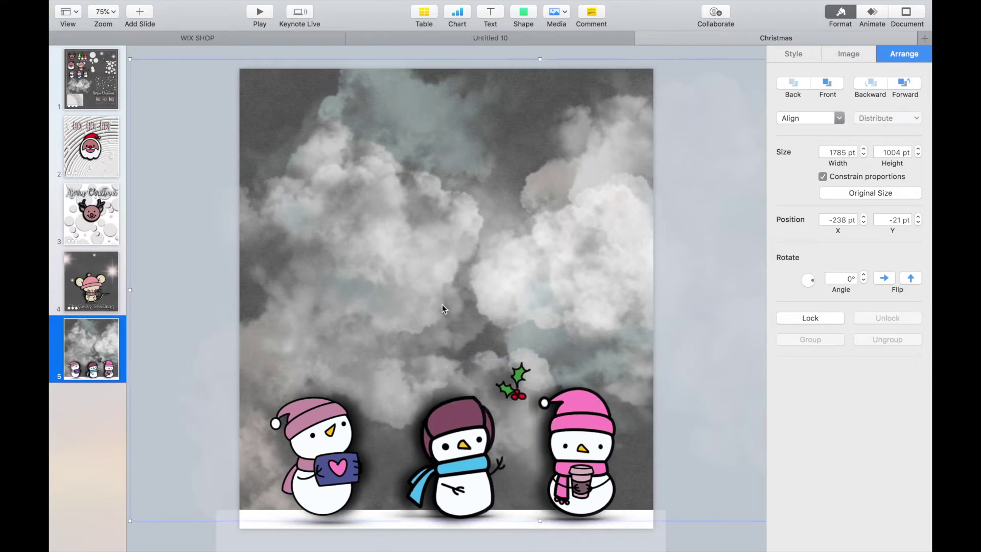
Copy the Merry Christmas lettering from the collection slide above the snowmen at about 964 × 211 pt, and centre the blue-scarf snowman between the other two
left_click(90, 72)
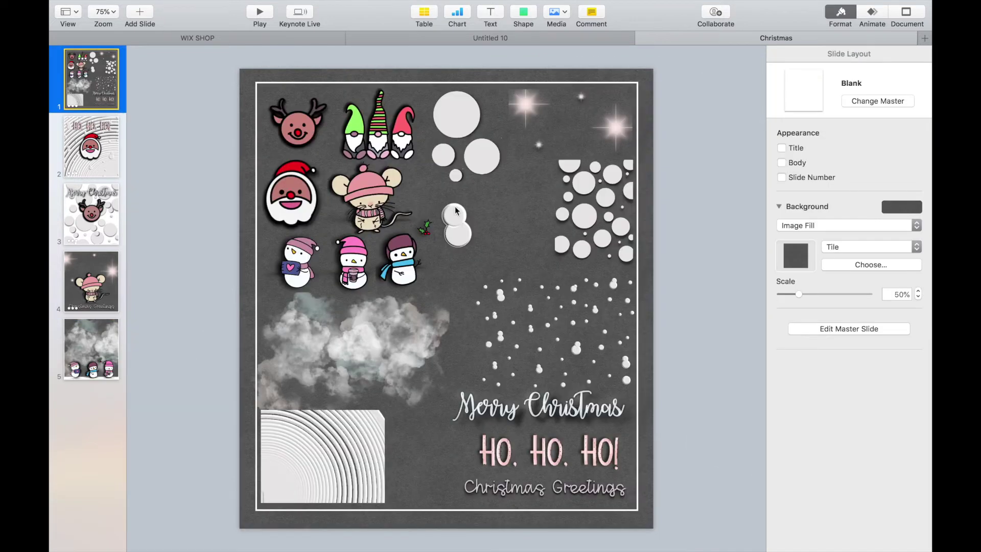
left_click(573, 405)
left_click(95, 325)
key("super+v")
left_click_drag(436, 380, 192, 327)
left_click_drag(450, 398, 472, 316)
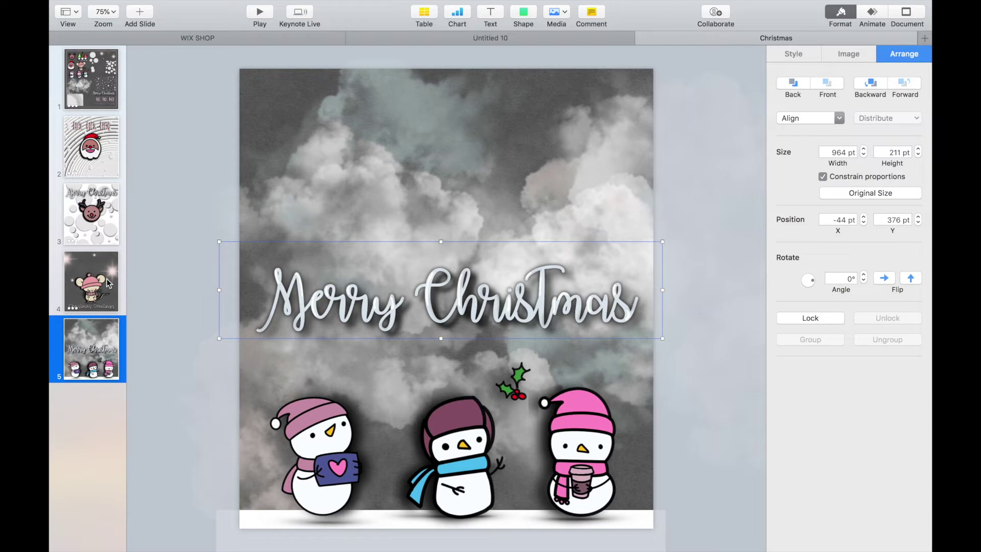
left_click_drag(447, 442, 436, 424)
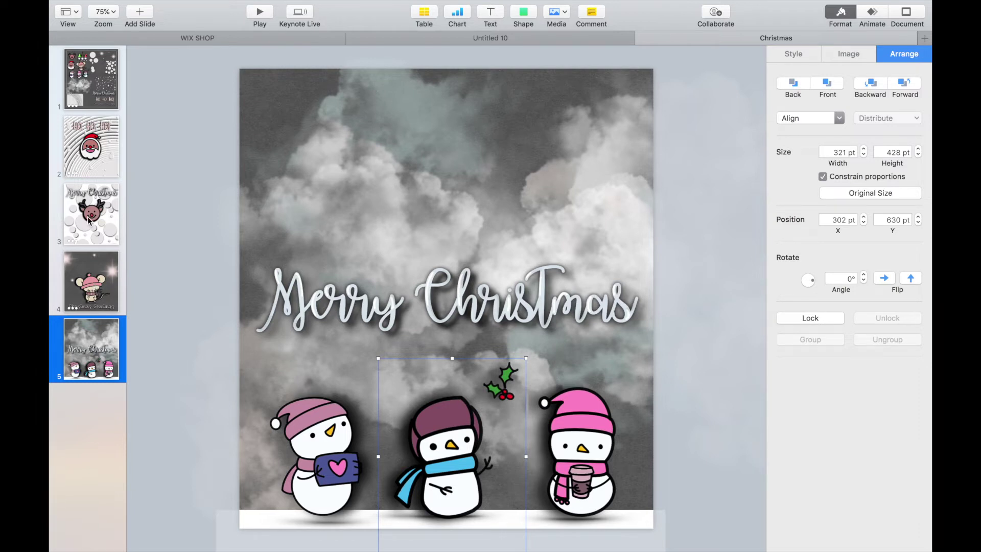
Review the mouse, Santa, reindeer and snowmen card slides
left_click(116, 305)
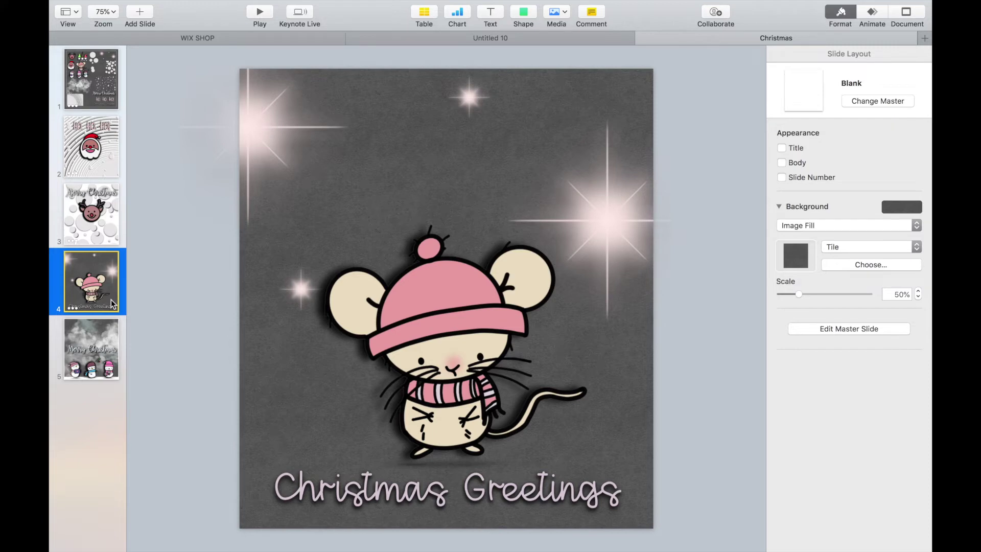
left_click(108, 337)
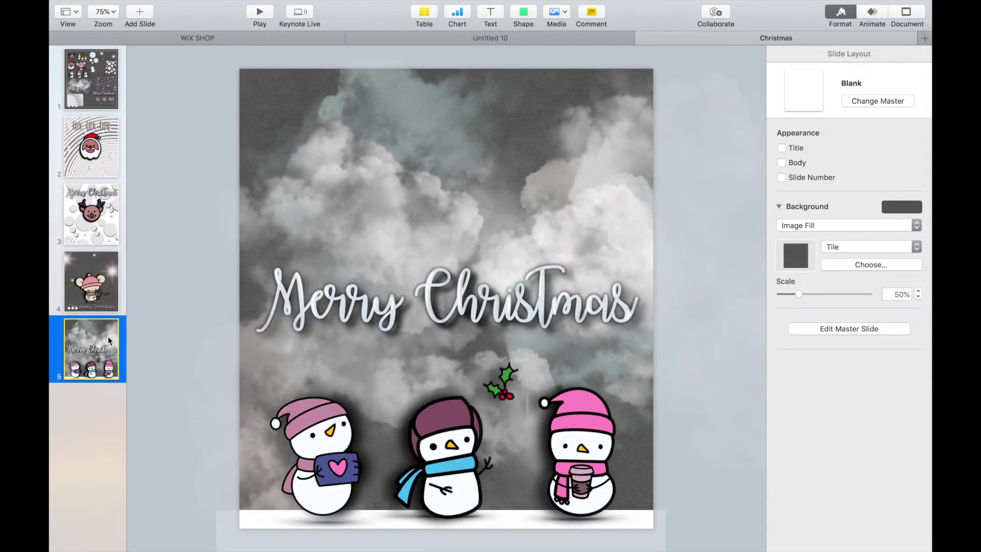
left_click(93, 148)
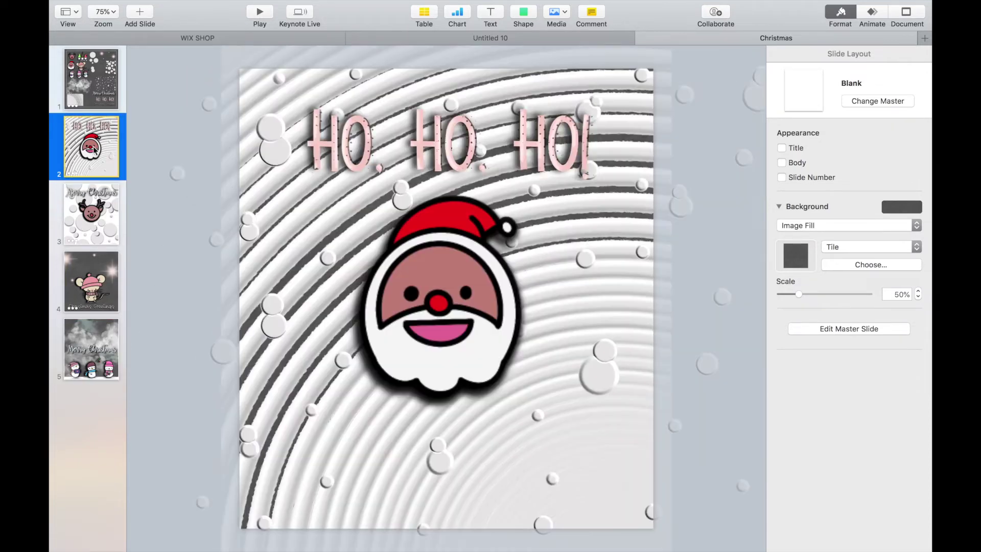
left_click(104, 216)
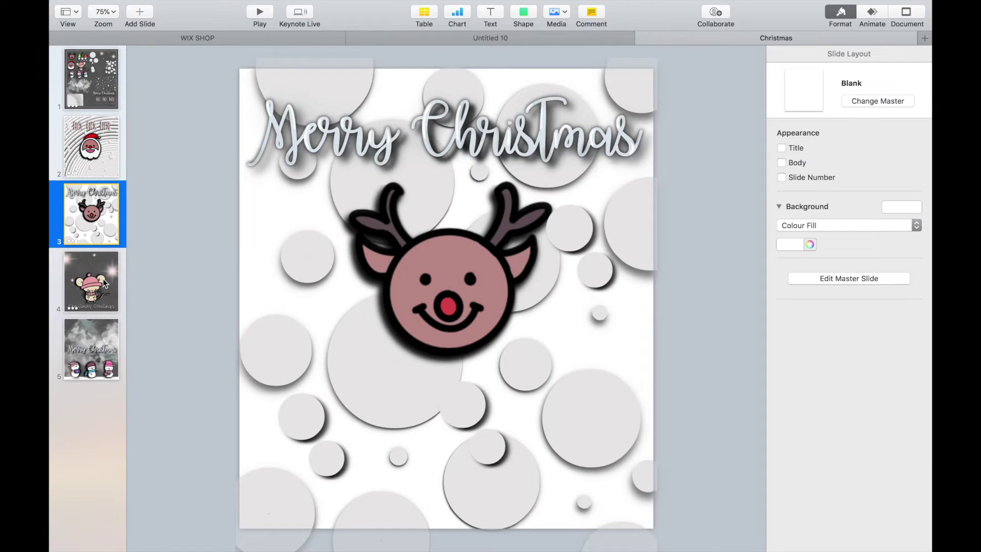
left_click(105, 282)
left_click(102, 358)
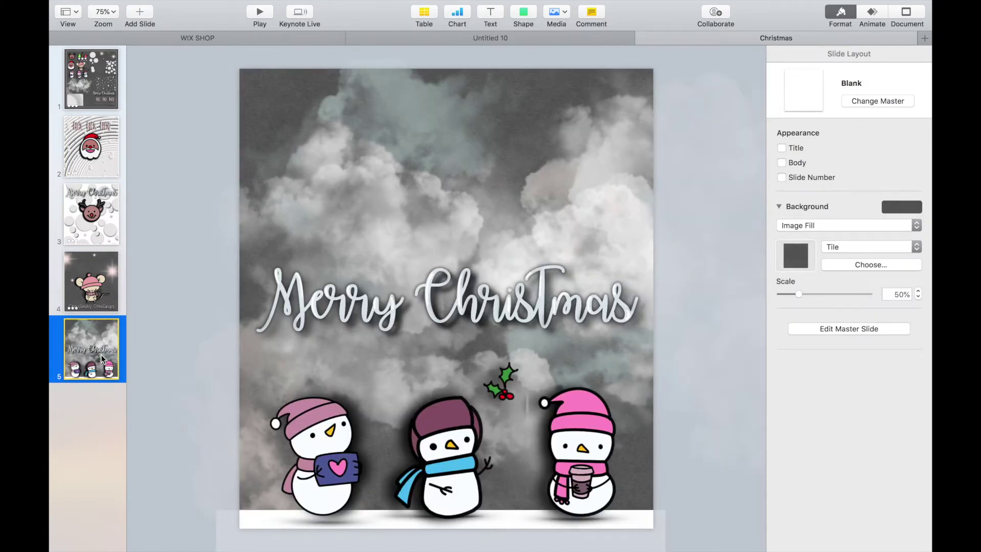
Copy the sparkles from the mouse card onto the snowmen card and shift them slightly to the right over the clouds
left_click(103, 277)
left_click(618, 236)
key("super+c")
left_click(91, 349)
key("super+v")
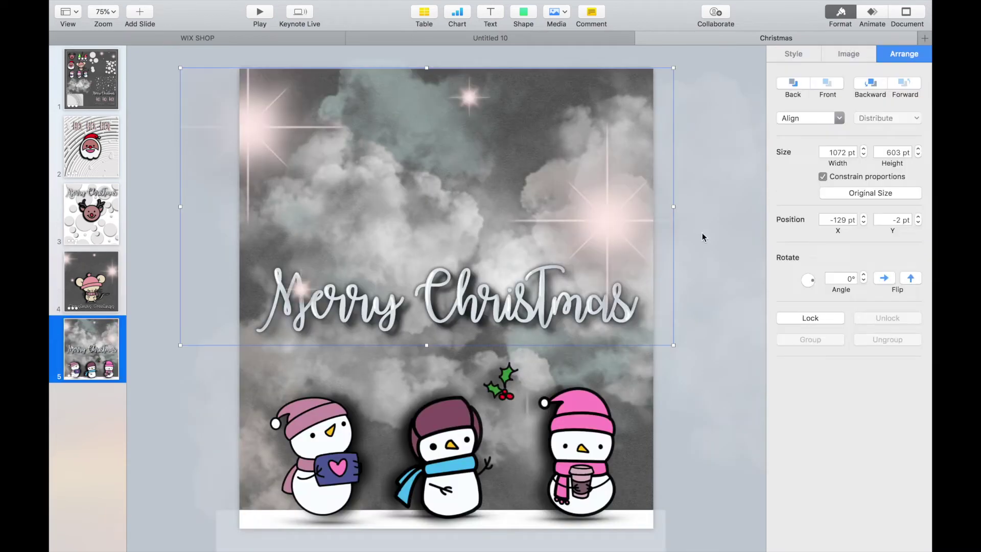
left_click_drag(589, 219, 595, 201)
left_click_drag(674, 206, 721, 158)
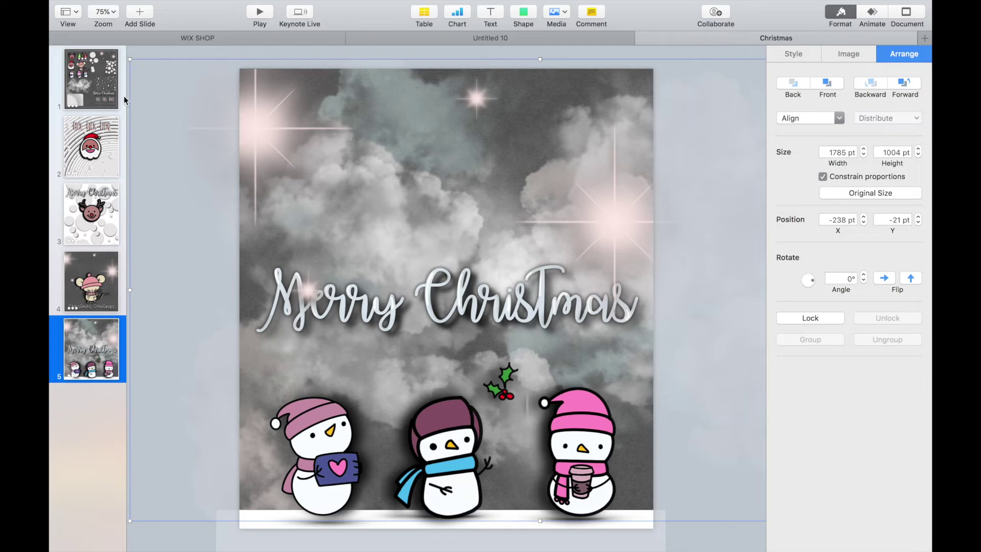
Copy the three gnomes from the collection slide onto the empty dark slide 6, enlarge them to about 619 × 607 pt and place them mid-slide
left_click(99, 90)
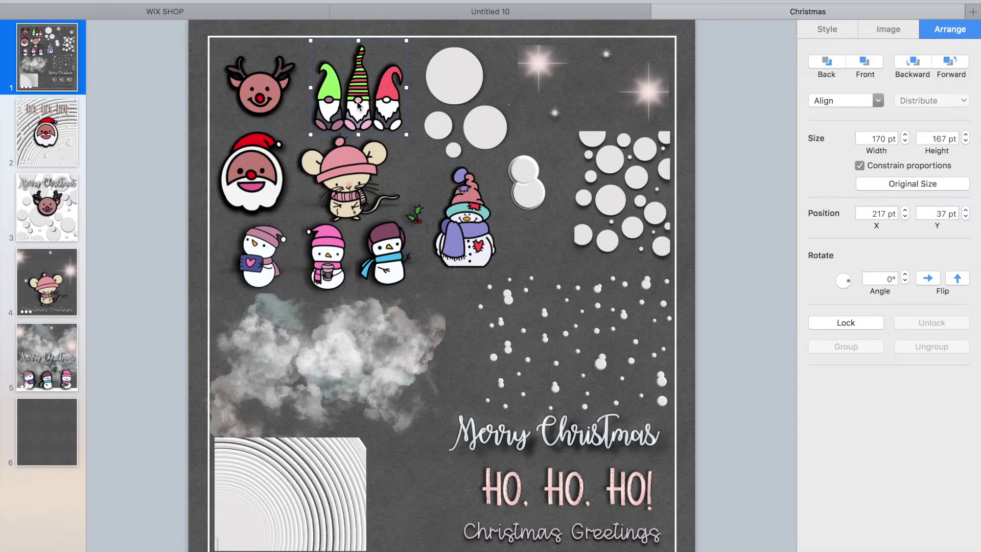
left_click(58, 457)
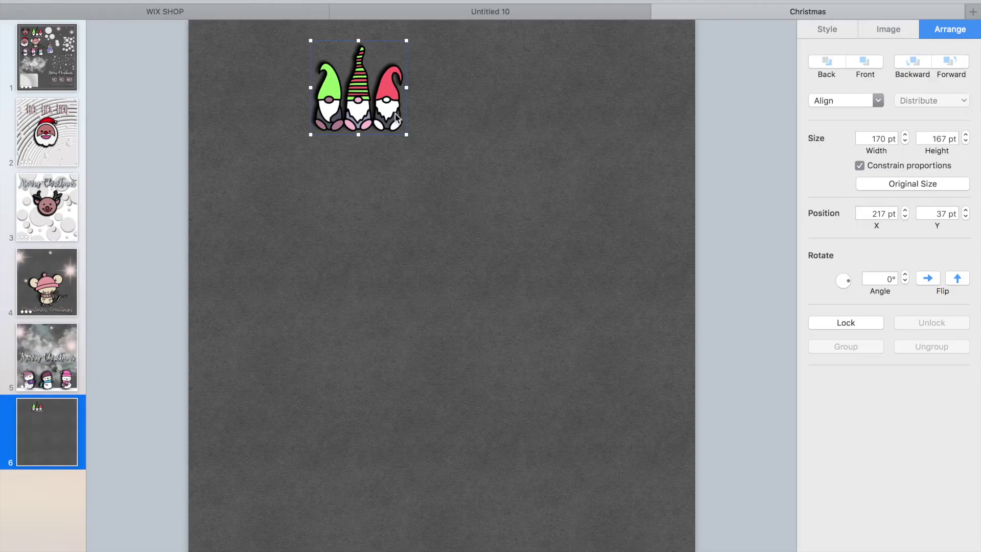
left_click_drag(406, 135, 616, 434)
left_click_drag(503, 312, 452, 398)
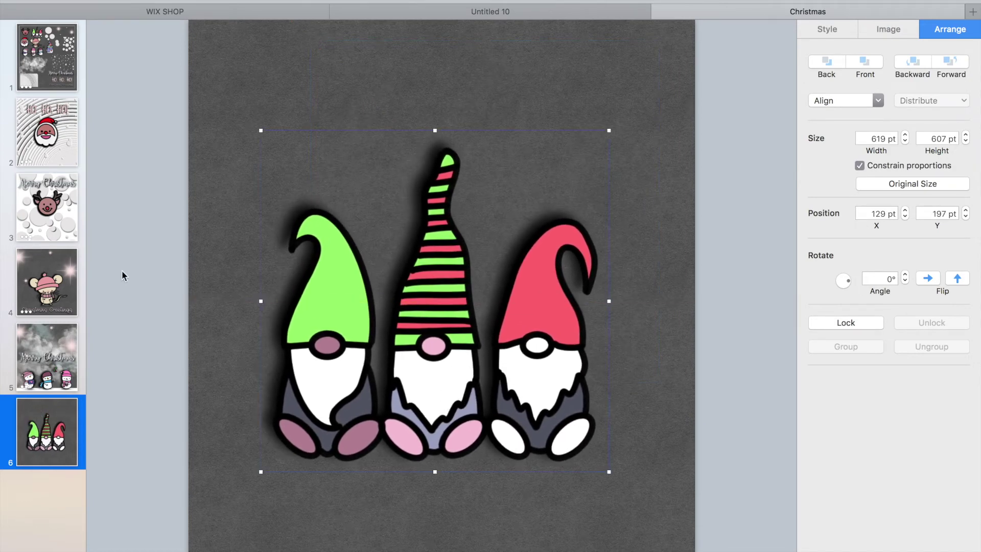
Copy the Merry Christmas lettering from the collection slide to the gnome slide, enlarge it to about 980 × 214 pt and place it above the gnomes
left_click(46, 41)
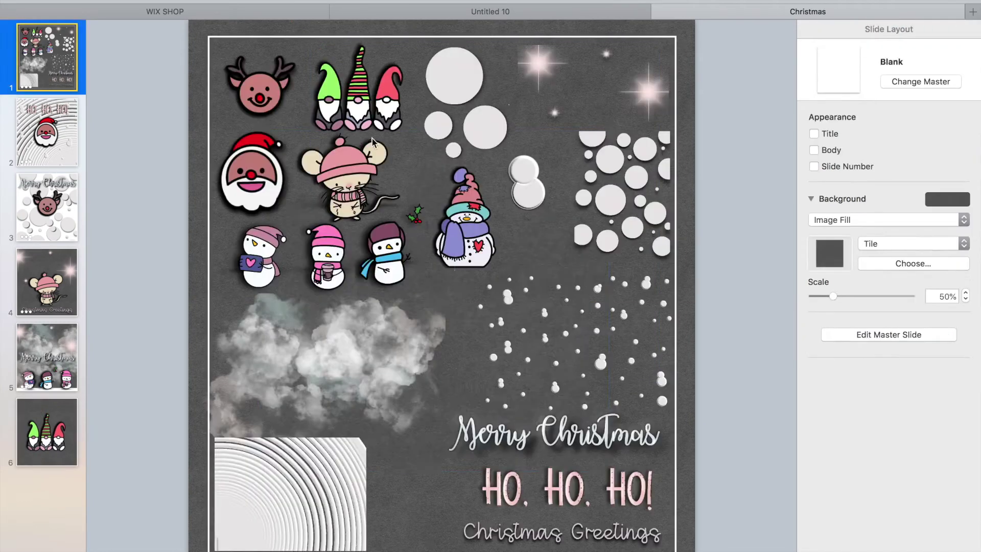
left_click(530, 440)
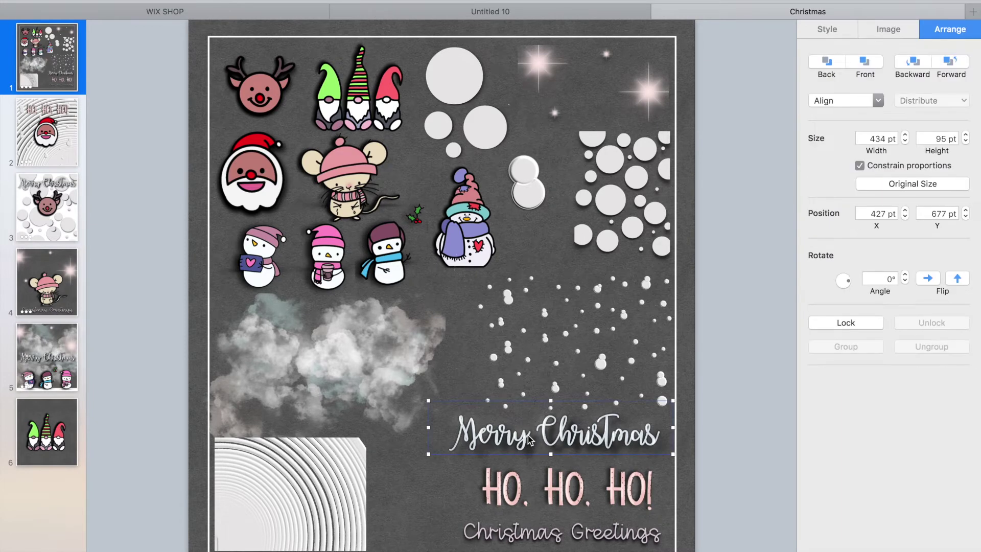
key("super+c")
left_click(43, 436)
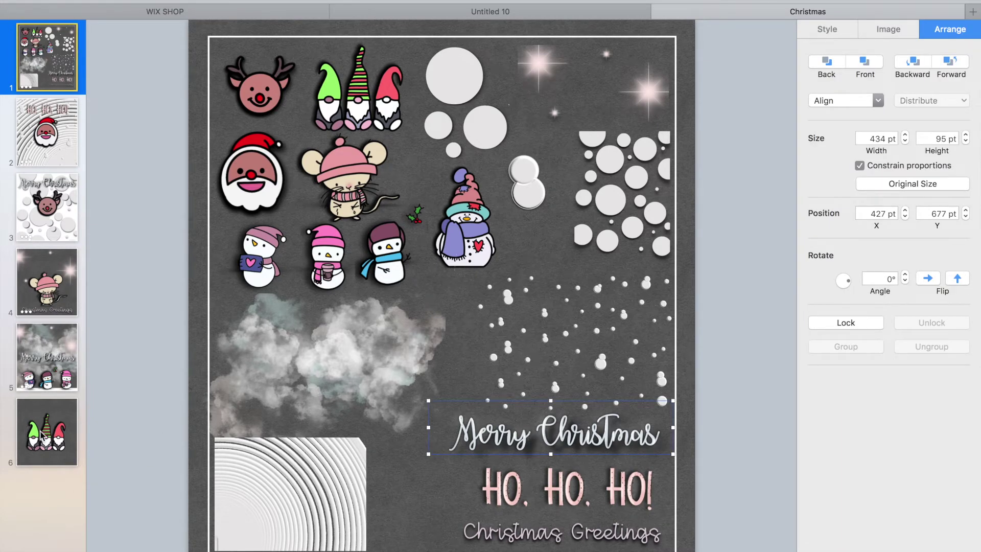
key("super+v")
left_click_drag(428, 453, 121, 504)
left_click_drag(389, 496, 418, 124)
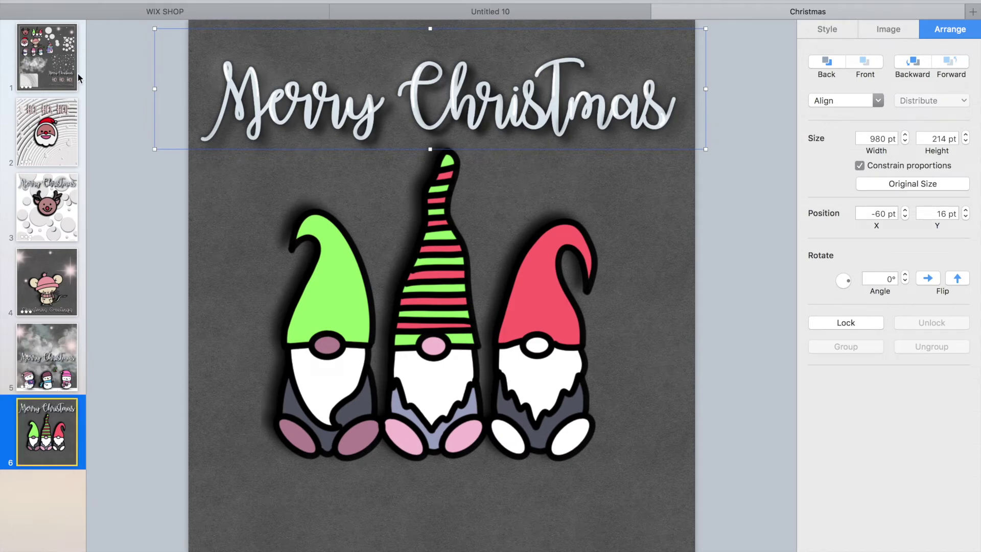
left_click(58, 70)
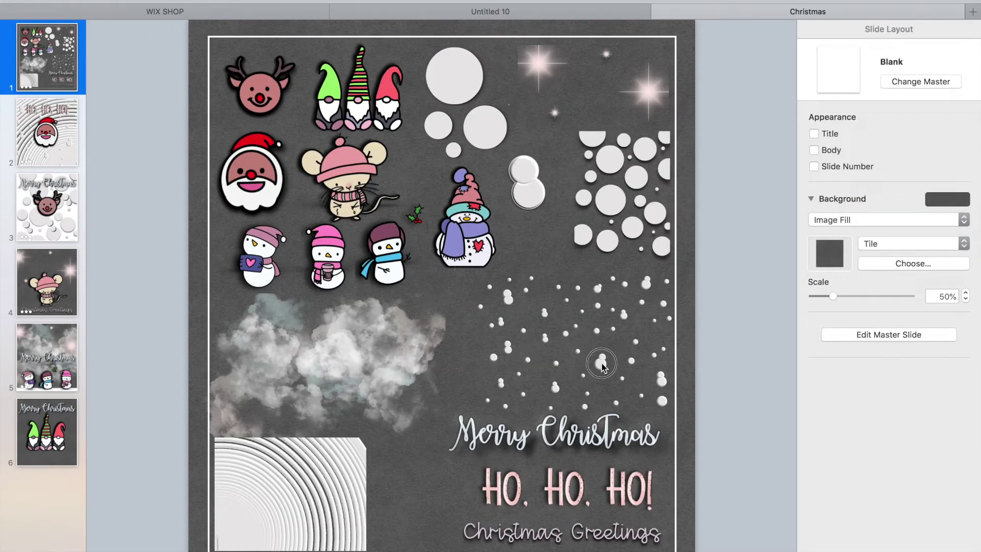
left_click(602, 364)
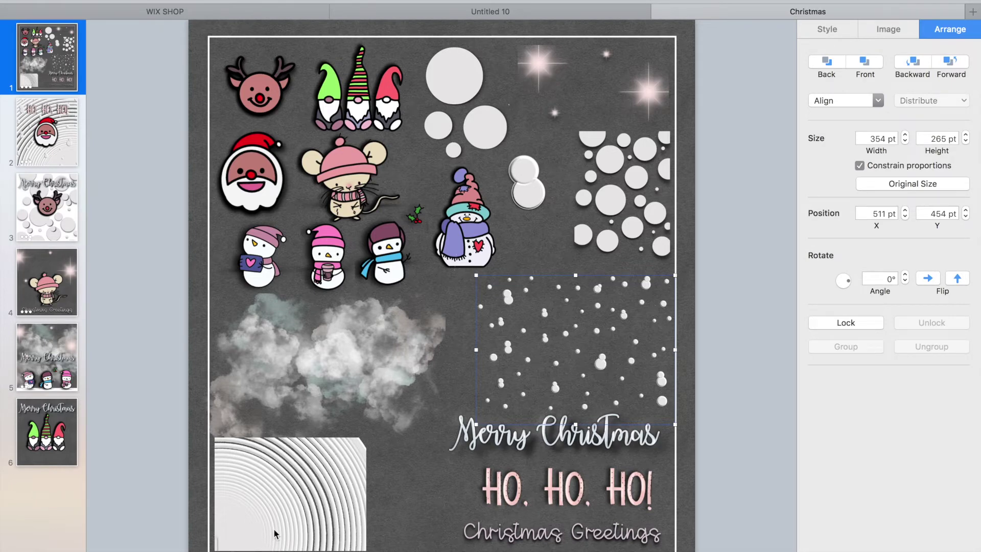
left_click(35, 435)
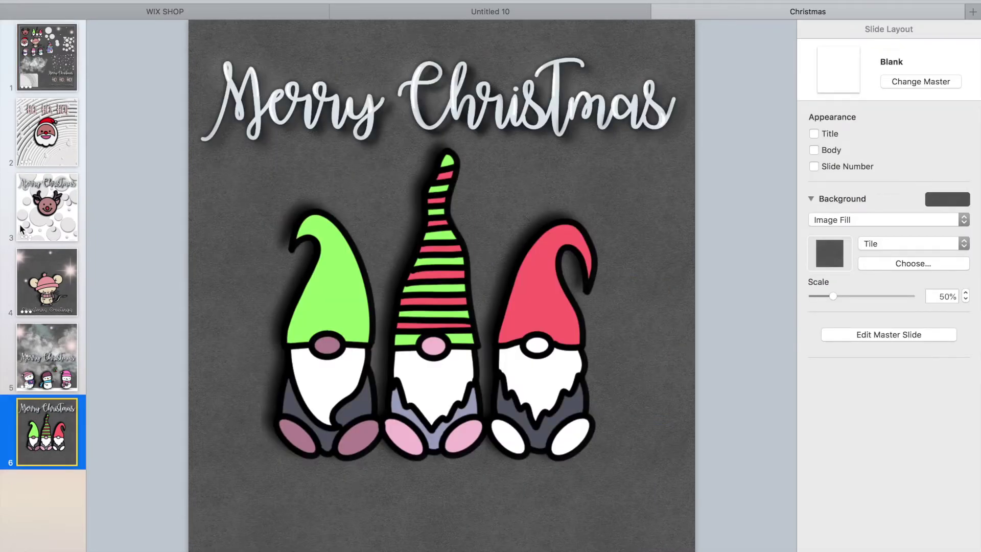
Copy the sparkles from the collection slide to the gnome card, enlarge them to about 1043 × 587 pt and position them across the upper half
left_click(64, 82)
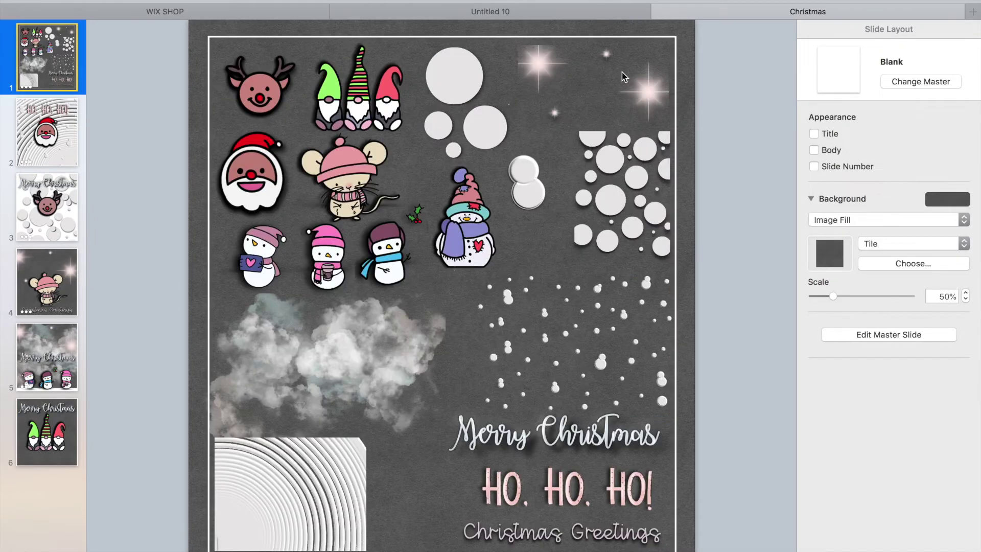
left_click(651, 98)
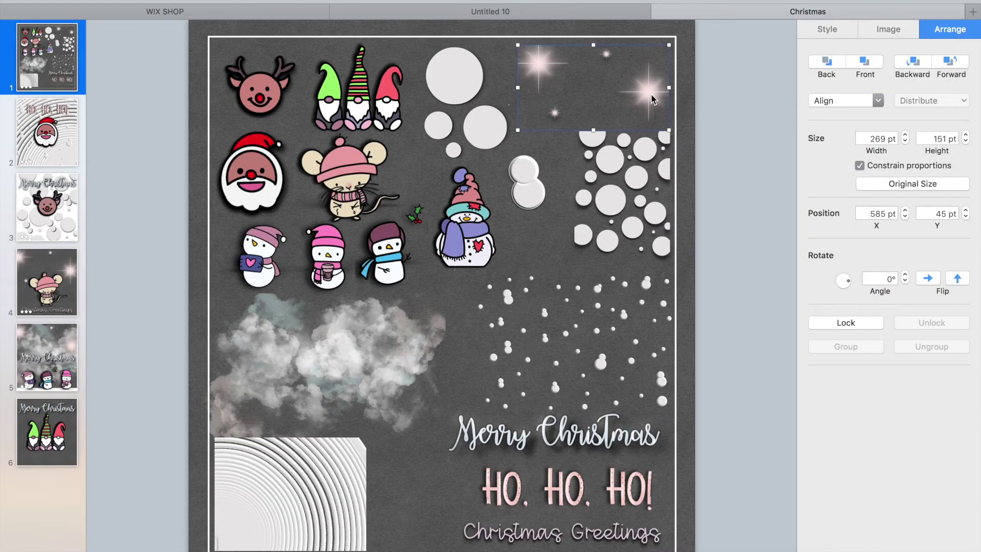
left_click(48, 429)
key("super+v")
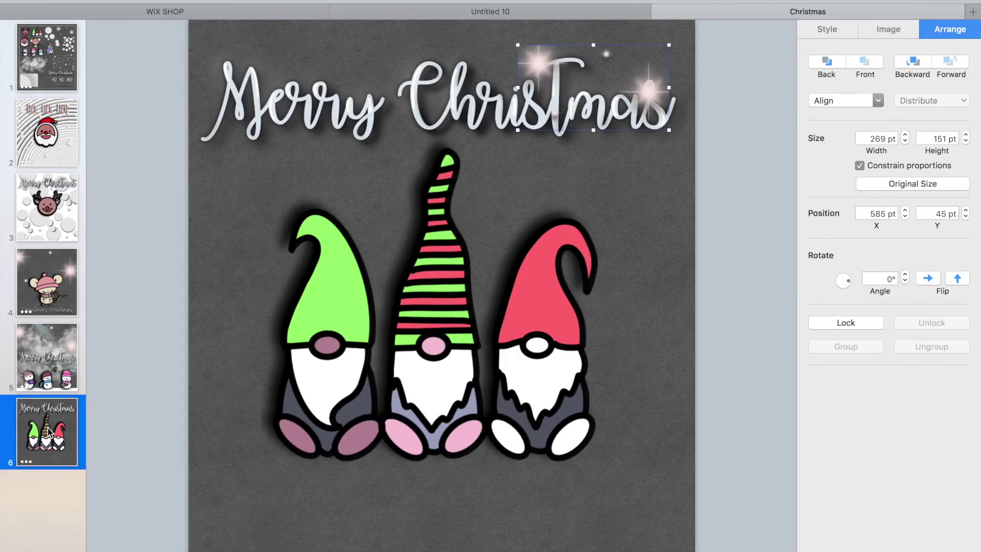
mouse_move(521, 134)
left_mouse_down()
mouse_move(505, 134)
mouse_move(525, 138)
left_mouse_up()
left_click(561, 82)
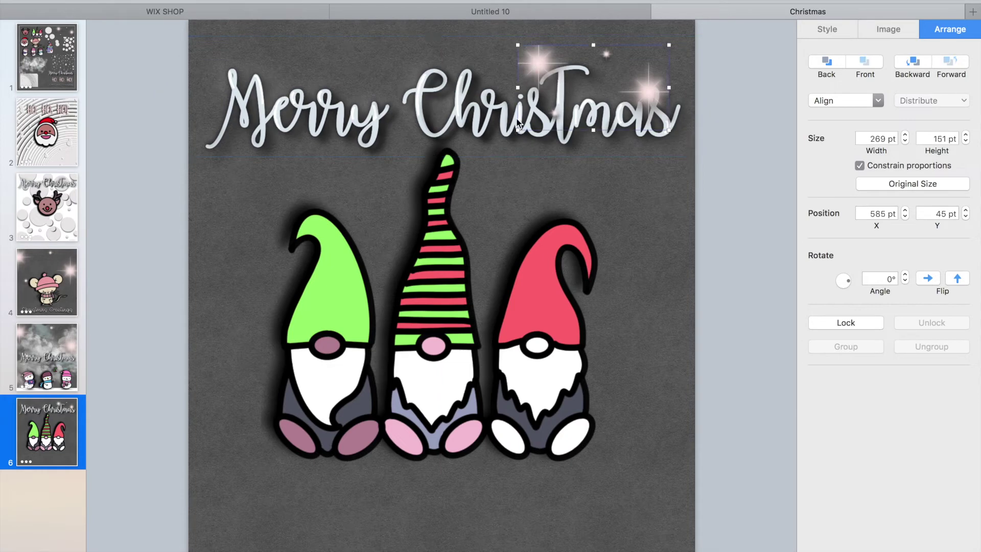
left_click_drag(518, 129, 111, 423)
left_click_drag(230, 309, 281, 270)
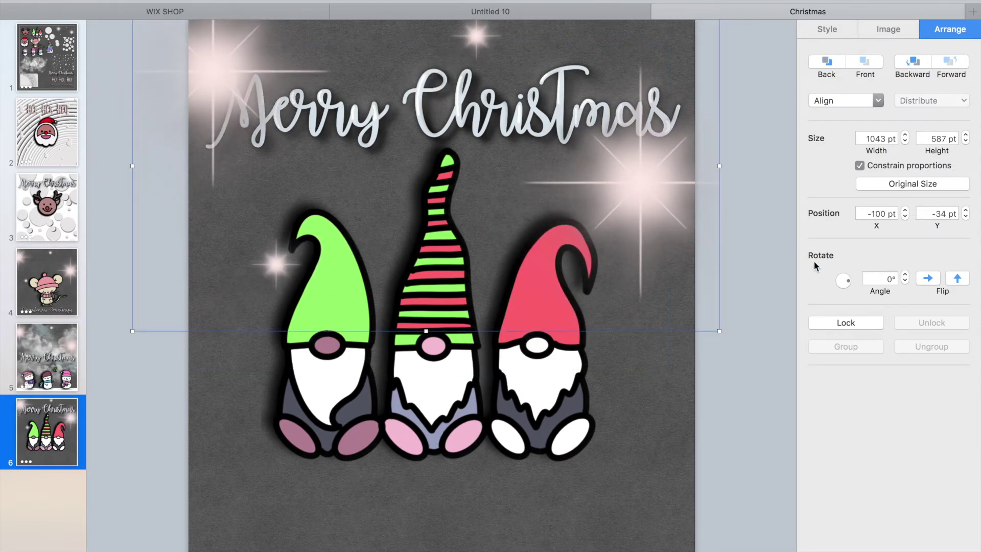
Raise the sparkle image's exposure to 79% and send it behind the lettering and gnomes
left_click(841, 28)
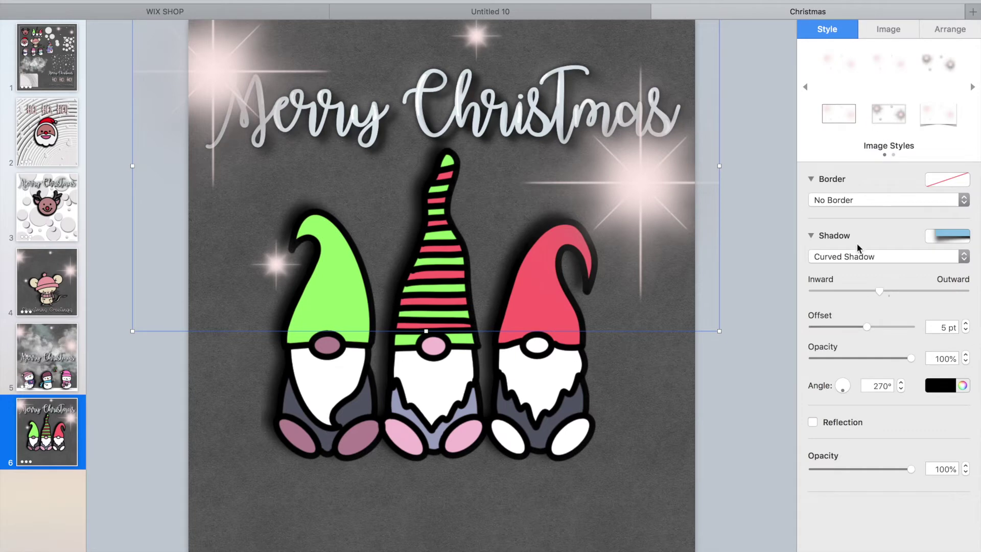
left_click(895, 31)
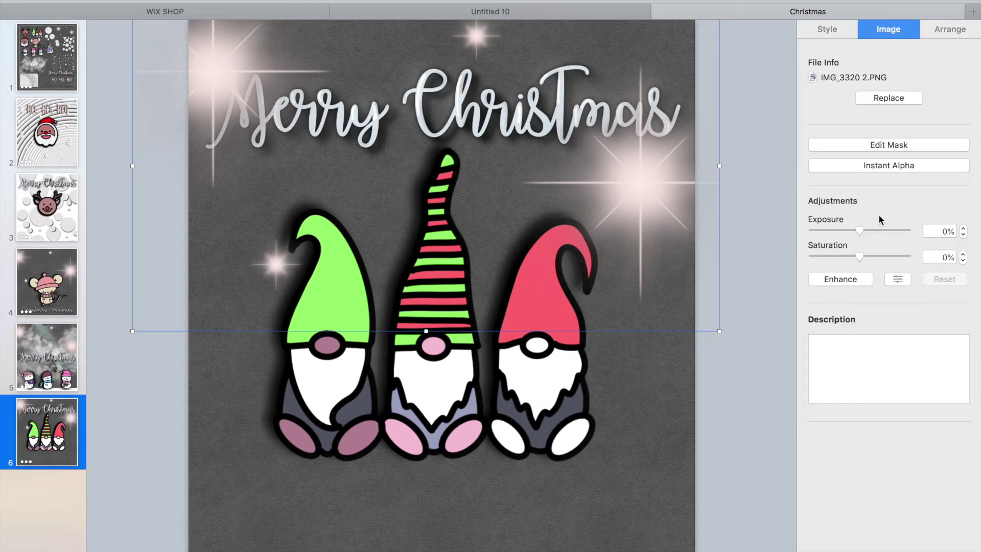
left_click_drag(859, 233, 899, 234)
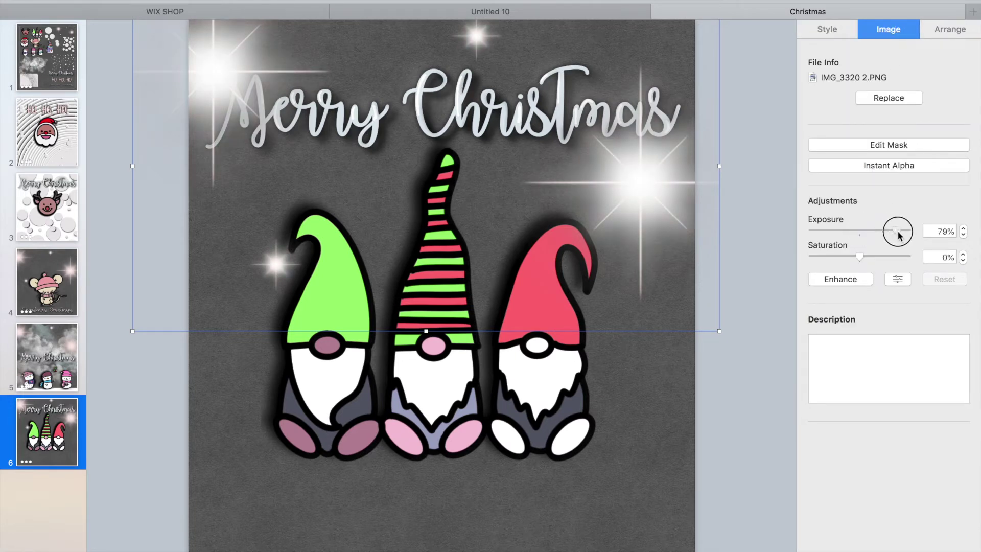
left_click(947, 30)
left_click(826, 61)
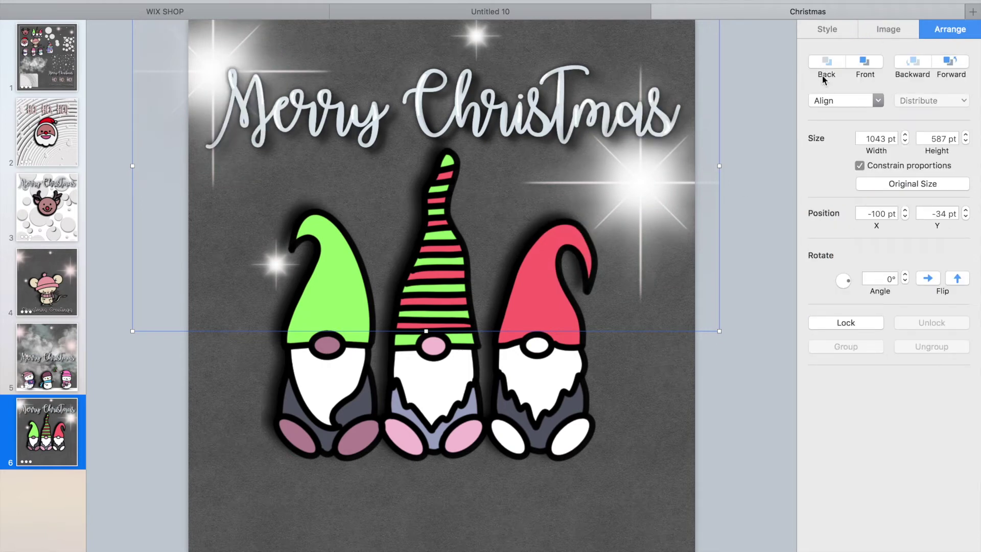
Move the three gnomes down to leave more space beneath the lettering
left_click(645, 455)
left_click_drag(547, 436, 531, 469)
Add a blank white slide after the gnome card and copy the circle pattern from the collection slide onto it
left_click(17, 443)
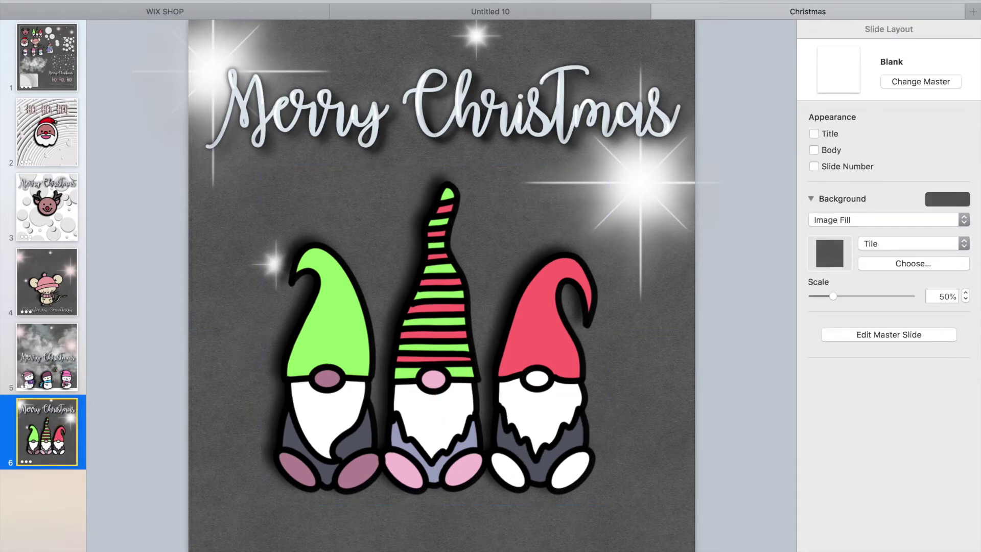
left_click(137, 480)
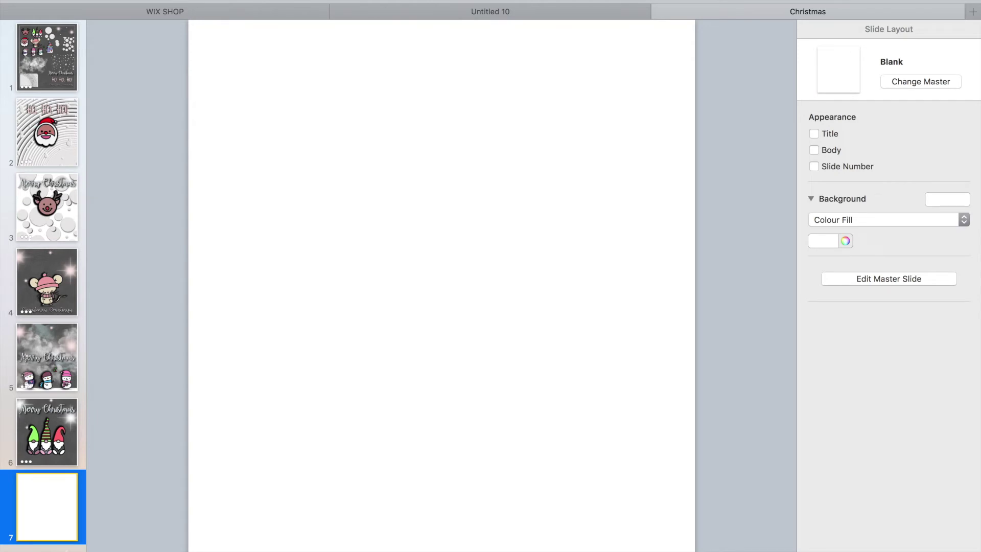
left_click(60, 70)
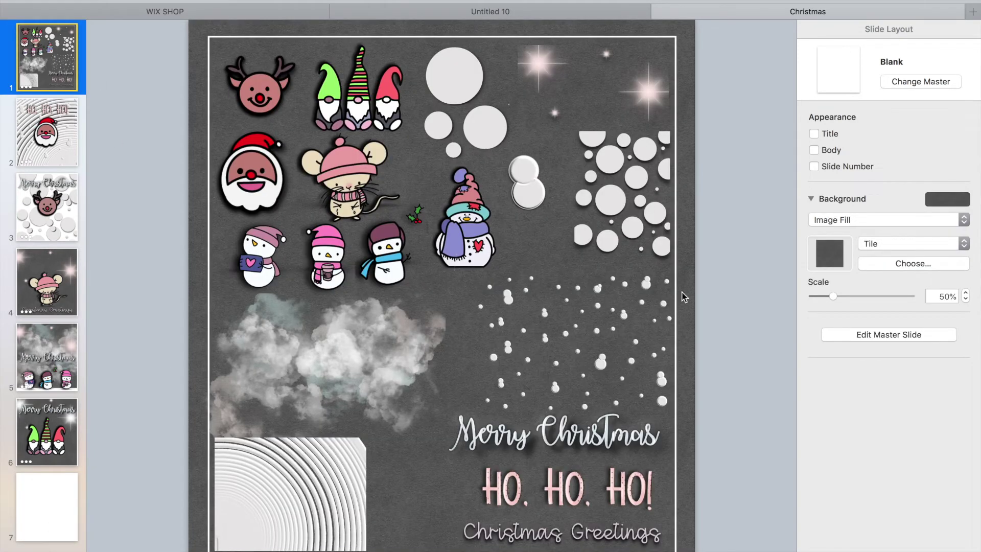
left_click(618, 213)
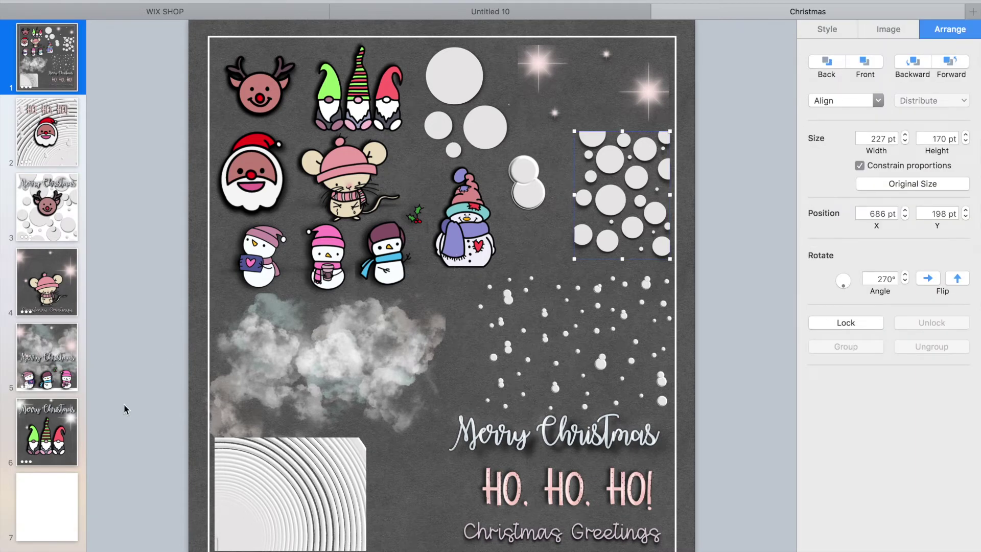
left_click(65, 515)
key("super+v")
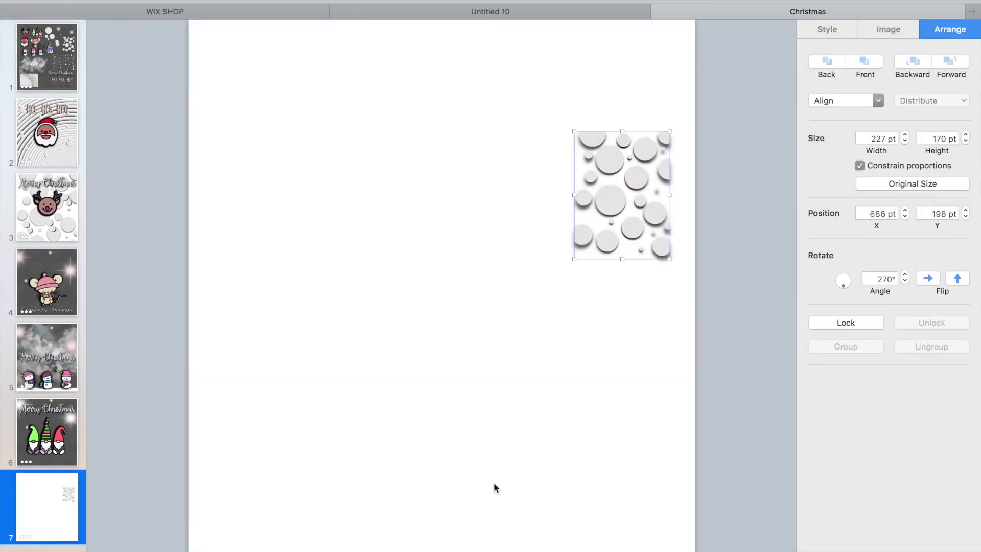
Fill the new slide's background with the dark grey textured image, tiled at 50% scale
left_click(641, 328)
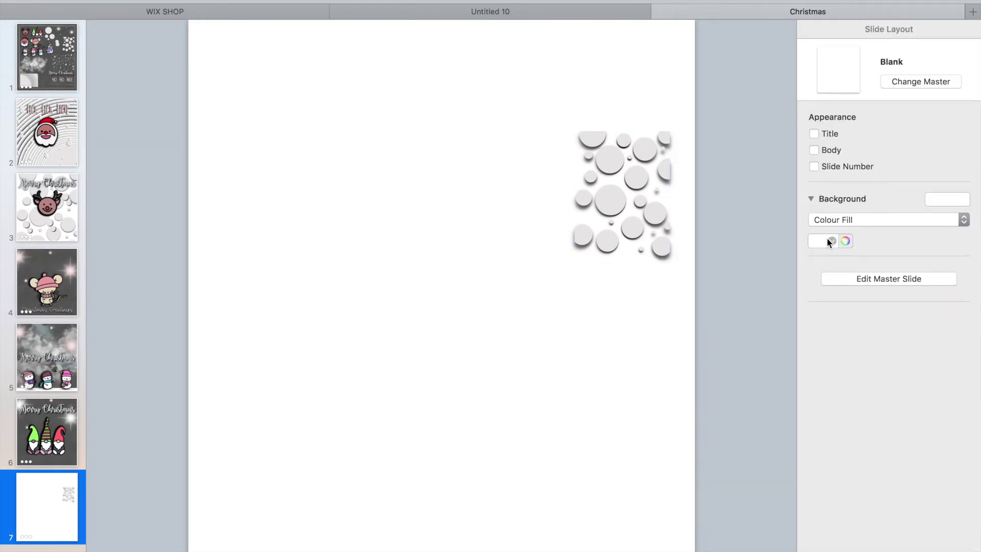
left_click(837, 219)
left_click(838, 254)
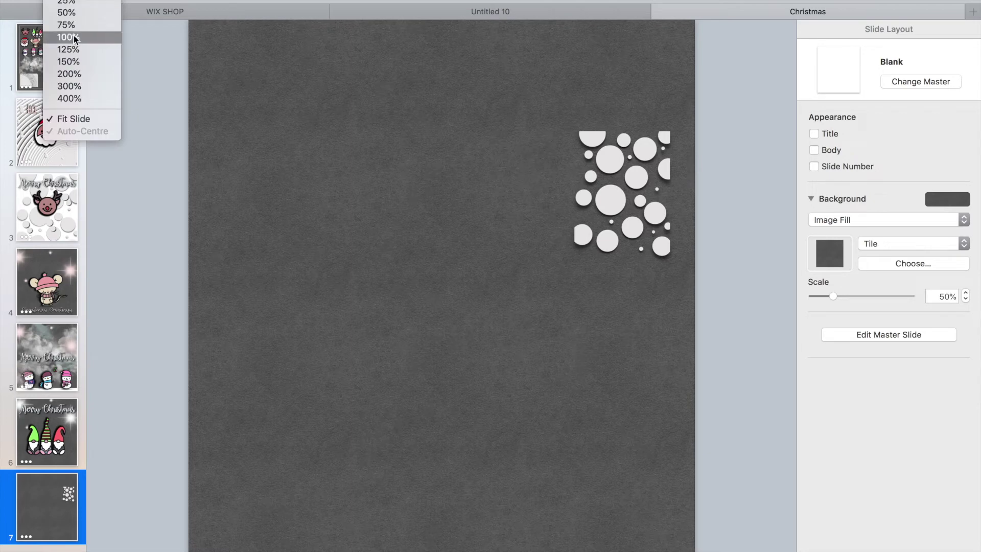
left_click(72, 20)
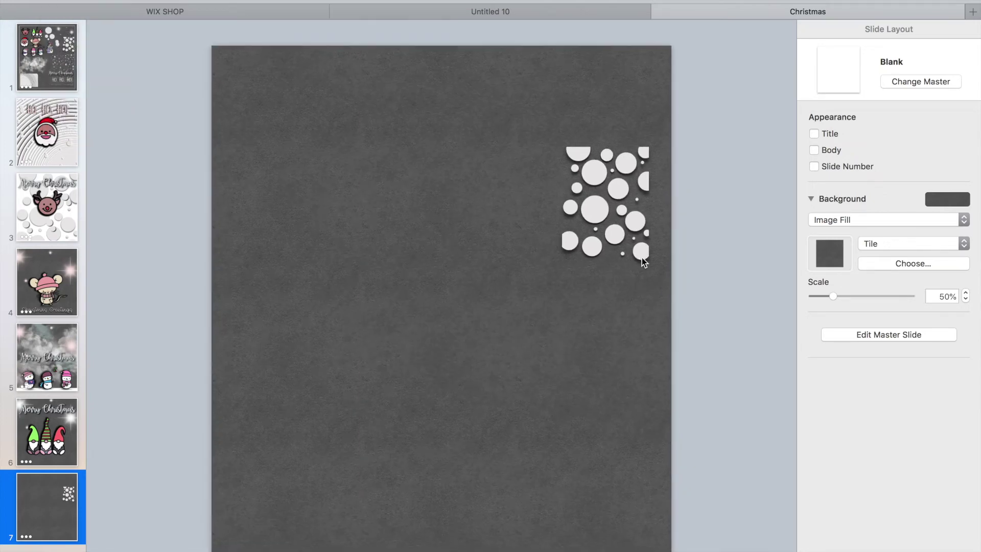
Enlarge the circle pattern and position it so it covers the whole slide
left_click_drag(615, 230, 350, 159)
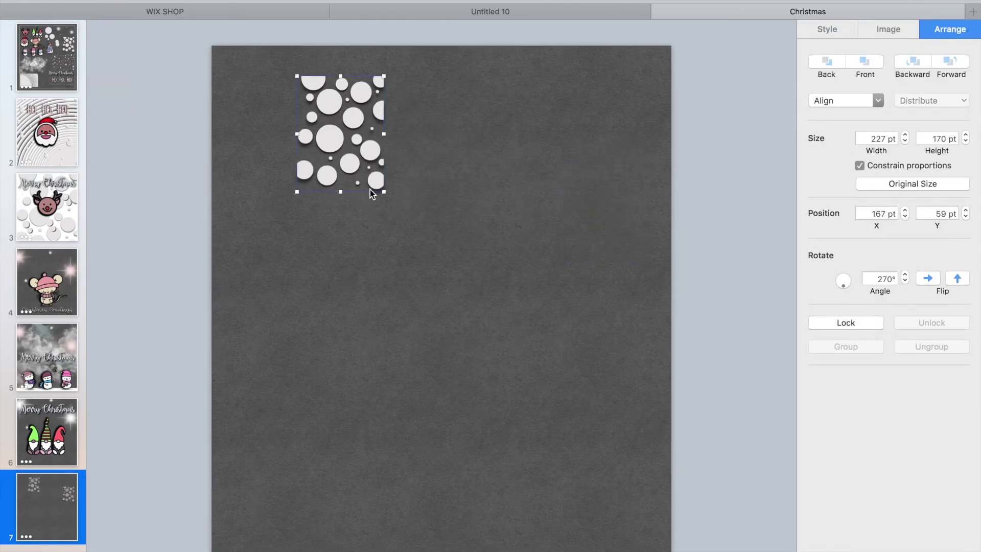
left_click_drag(383, 193, 664, 538)
left_click_drag(414, 405, 369, 346)
left_click_drag(650, 328, 729, 324)
left_click_drag(519, 232, 515, 246)
Set the circle pattern's curved shadow to a 177.9° angle, slightly more outward curve and a -24 pt offset, nudging the pattern up
left_click(833, 30)
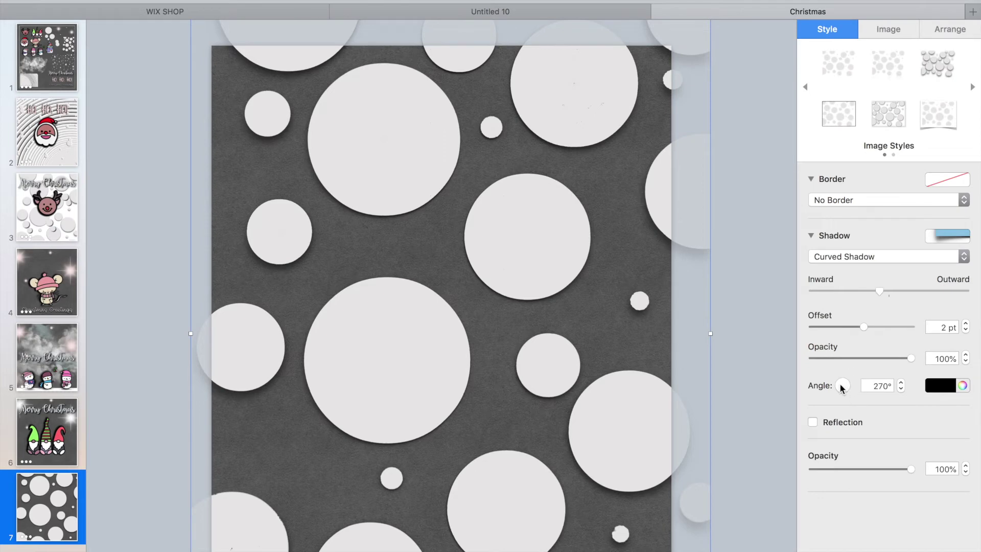
left_click(837, 384)
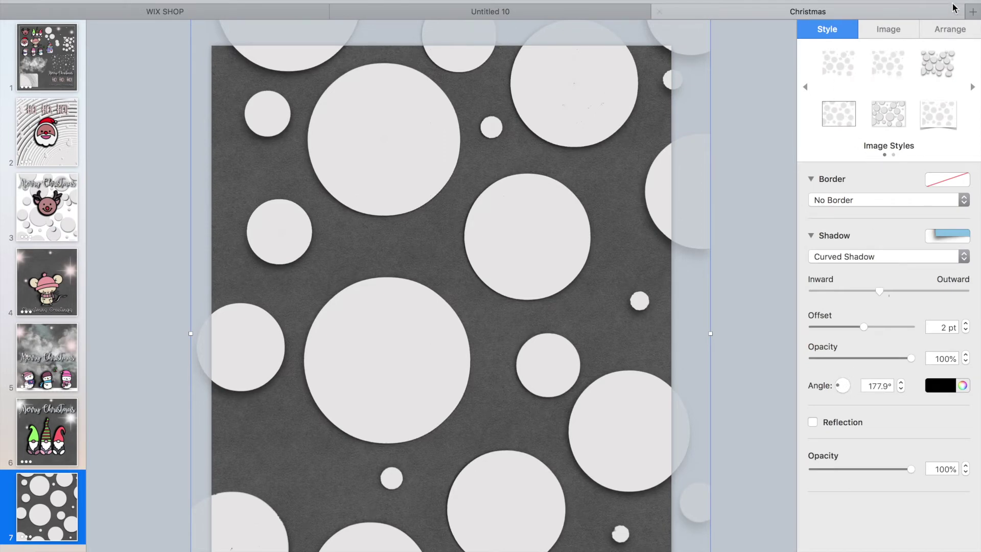
left_click_drag(884, 290, 890, 289)
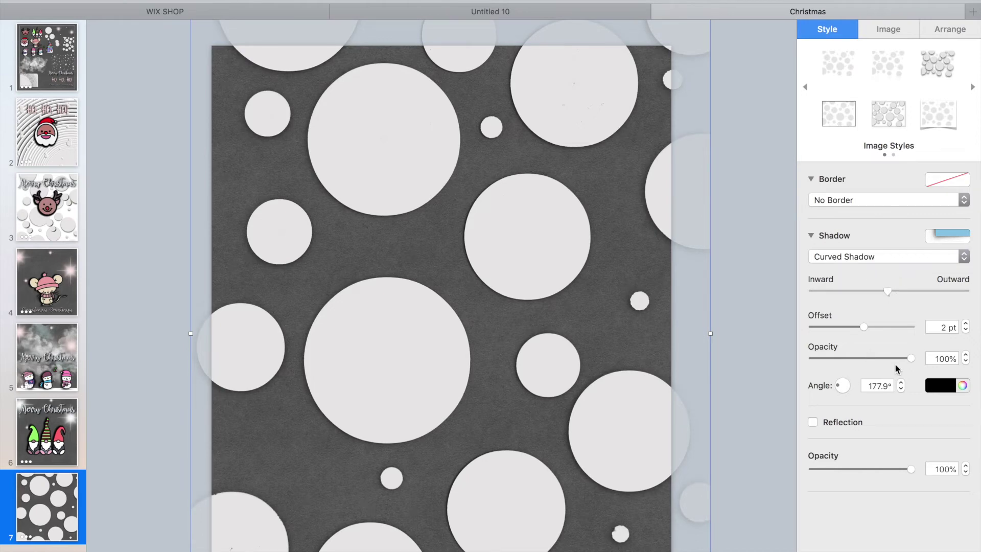
left_click_drag(617, 252, 562, 229)
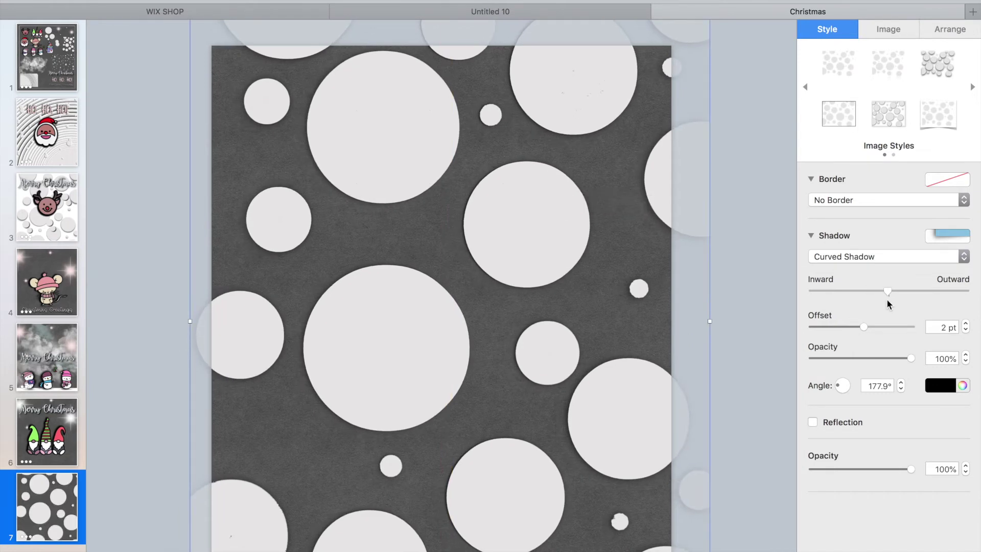
left_click_drag(863, 327, 836, 324)
left_click(133, 167)
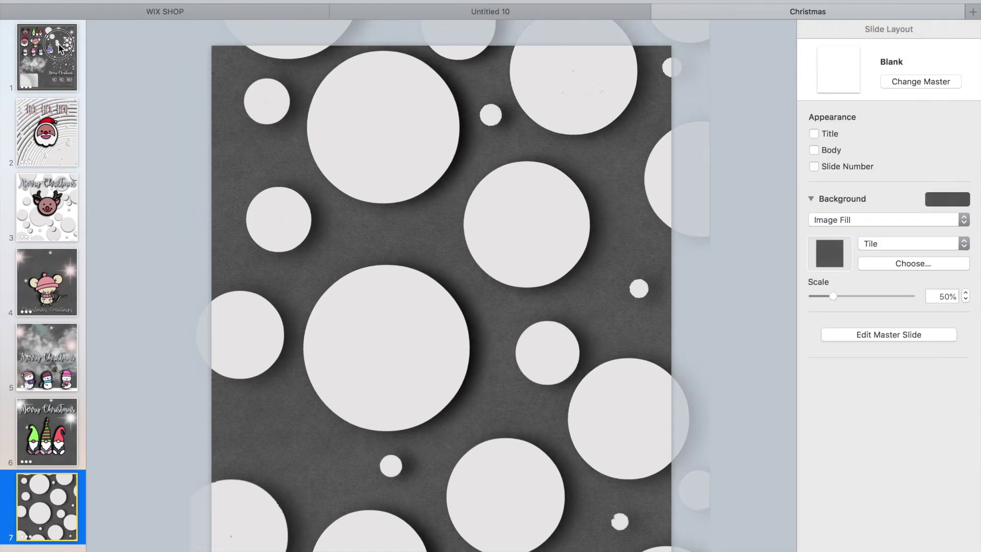
Copy the snowman with the patched hat from the collection slide to the circle-pattern card and enlarge it to about 514 × 772 pt at the lower left
left_click(61, 48)
left_click(454, 238)
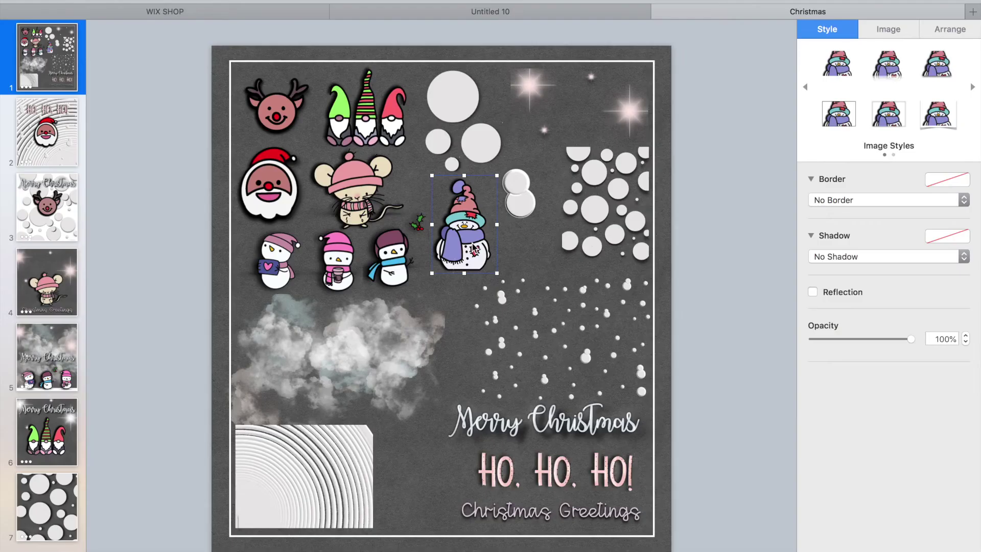
left_click(73, 529)
key("super+v")
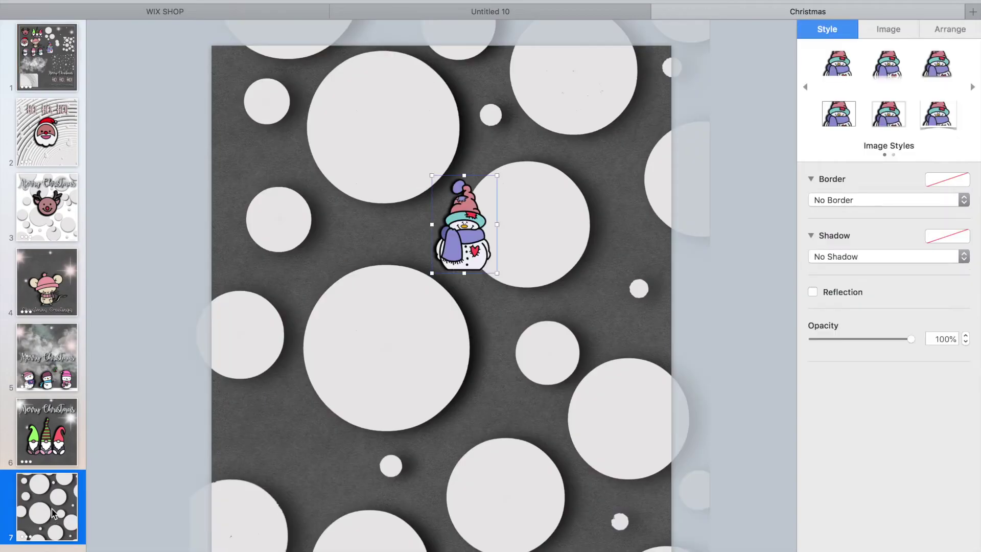
left_click_drag(433, 274, 179, 530)
left_click_drag(302, 466, 292, 466)
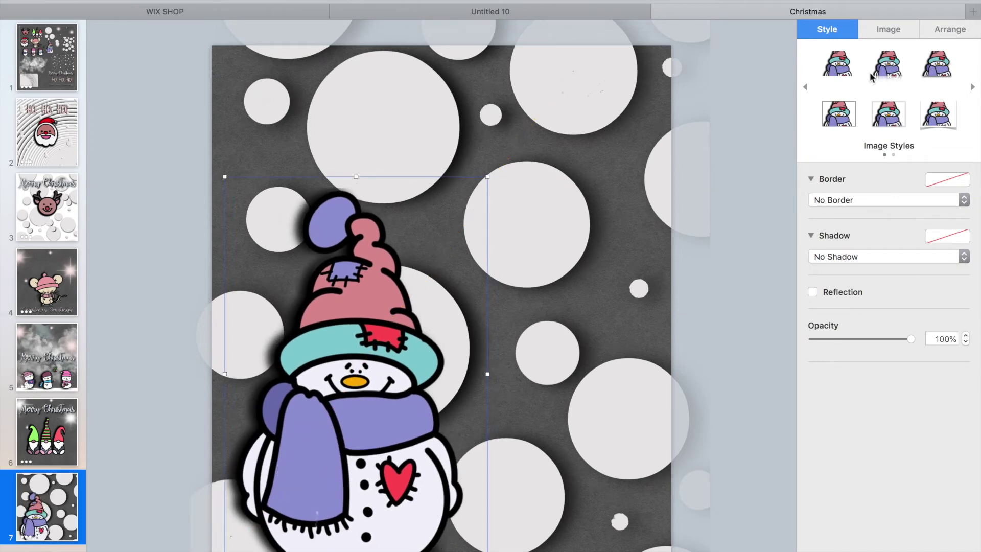
left_click(941, 27)
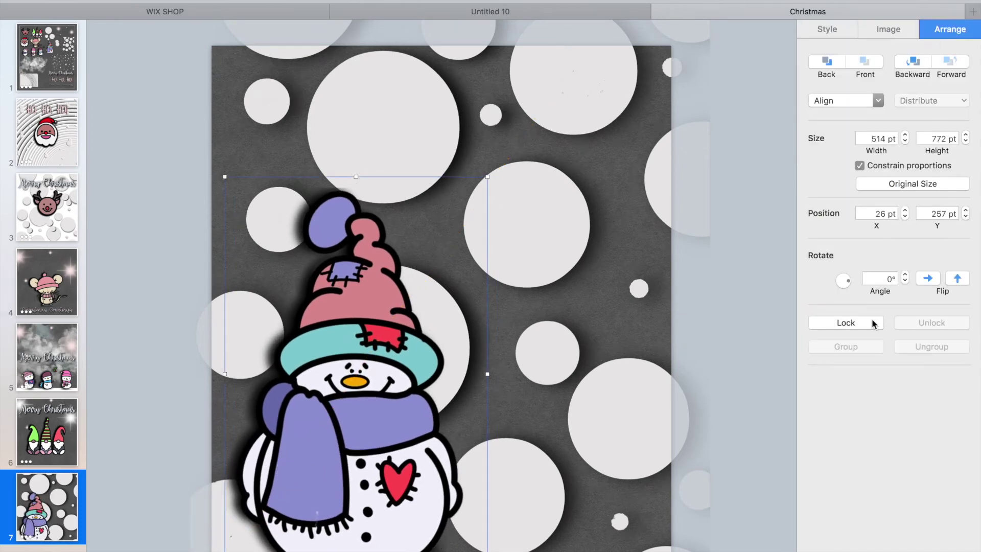
Give the snowman a curved shadow with an offset of 21 pt
left_click(817, 28)
left_click(842, 255)
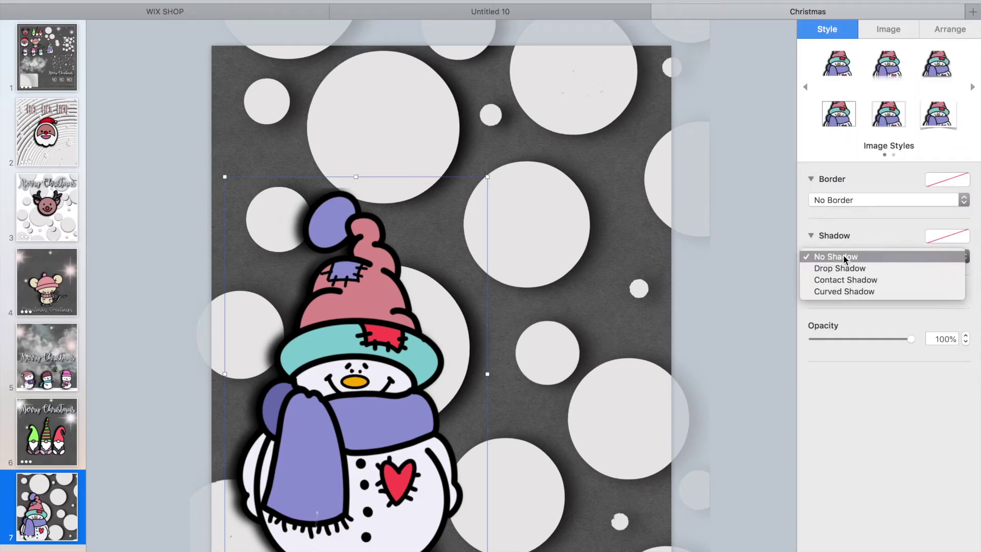
left_click(843, 291)
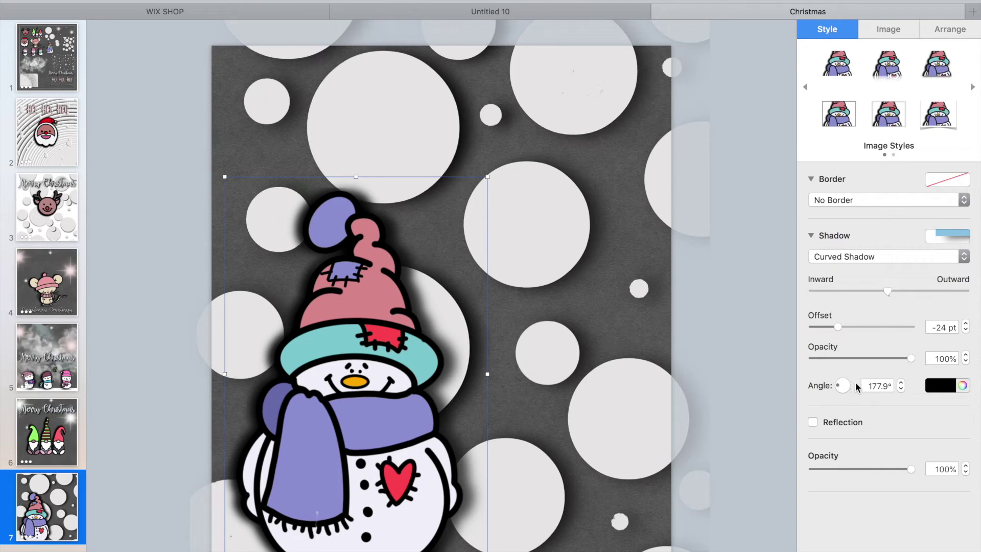
left_click_drag(839, 330, 883, 330)
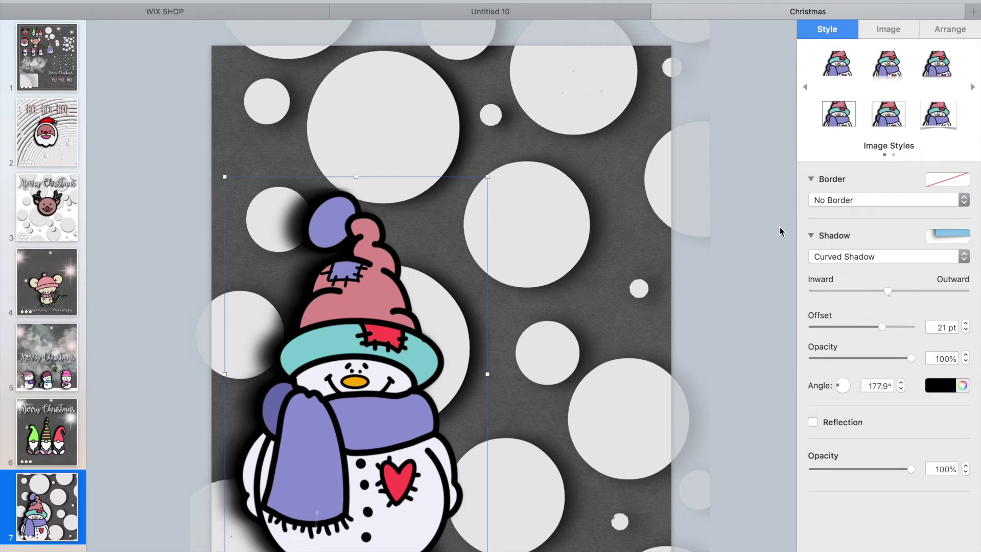
Reduce the circle pattern's opacity to 94%
left_click(430, 120)
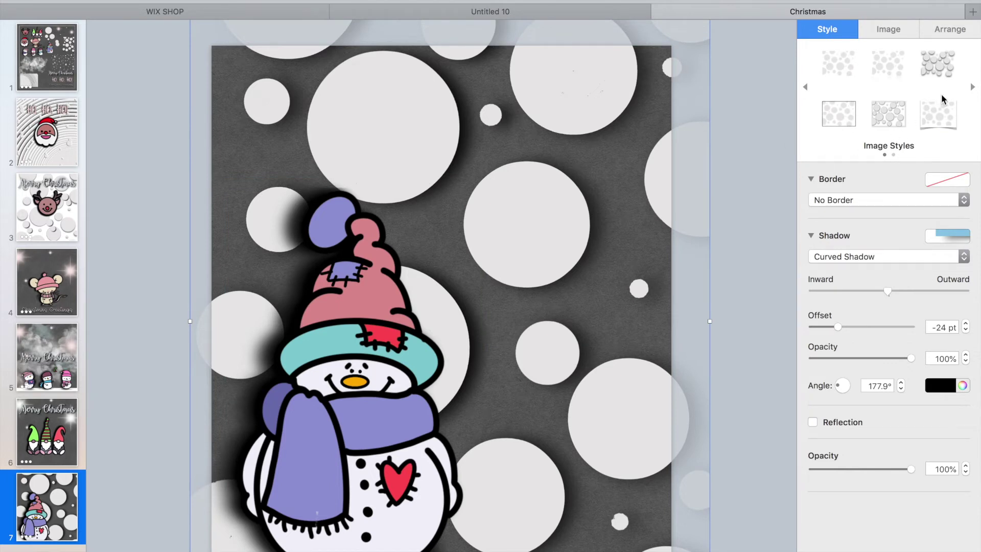
left_click(899, 32)
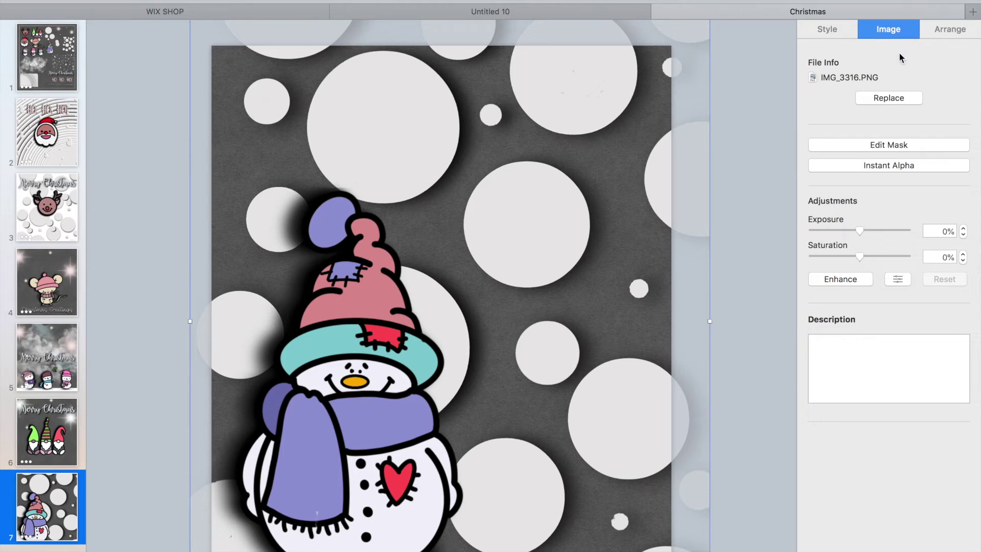
left_click(840, 30)
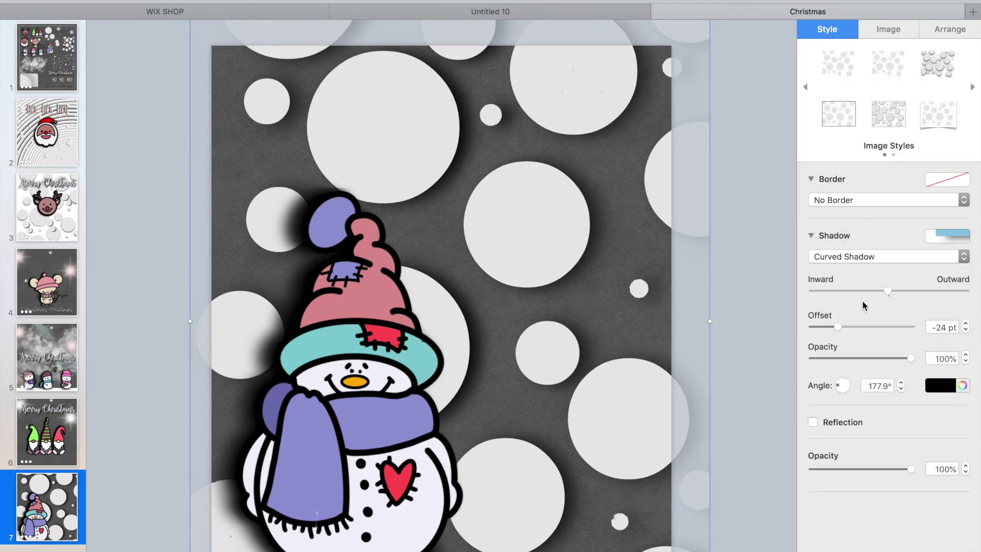
left_click_drag(912, 360, 979, 375)
mouse_move(912, 476)
left_mouse_down()
mouse_move(849, 466)
mouse_move(905, 469)
left_mouse_up()
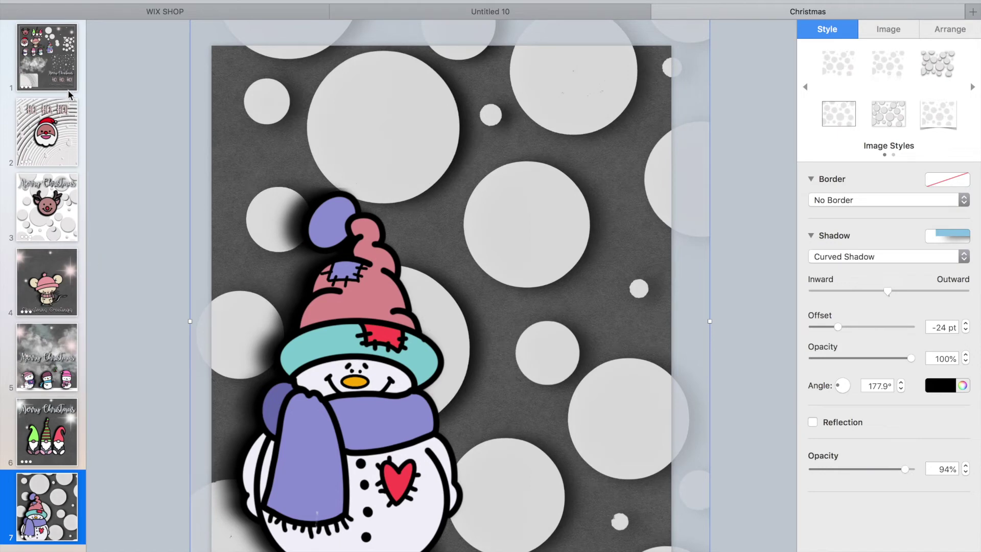
Copy the Merry Christmas lettering from the collection slide to the snowman card
left_click(53, 65)
left_click(534, 431)
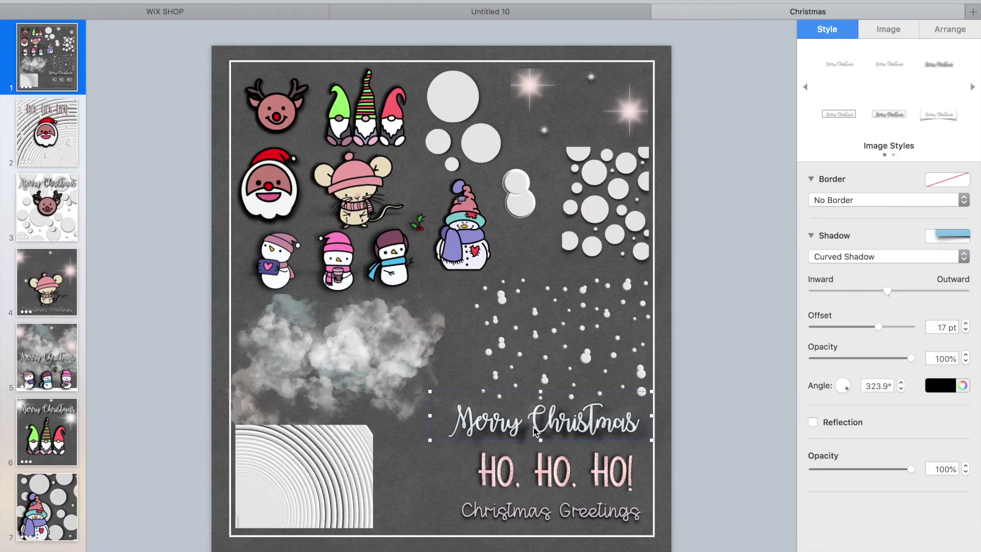
left_click(47, 514)
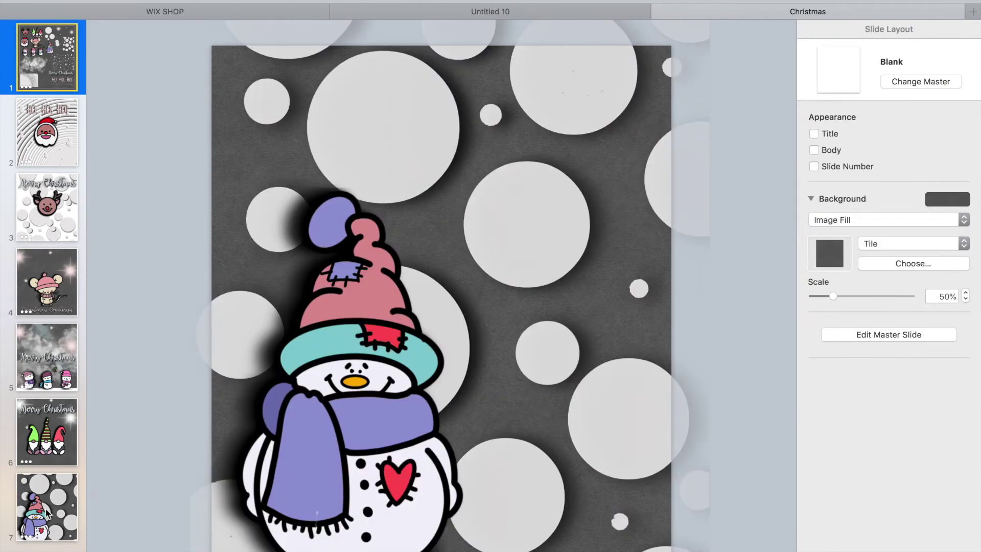
key("super+v")
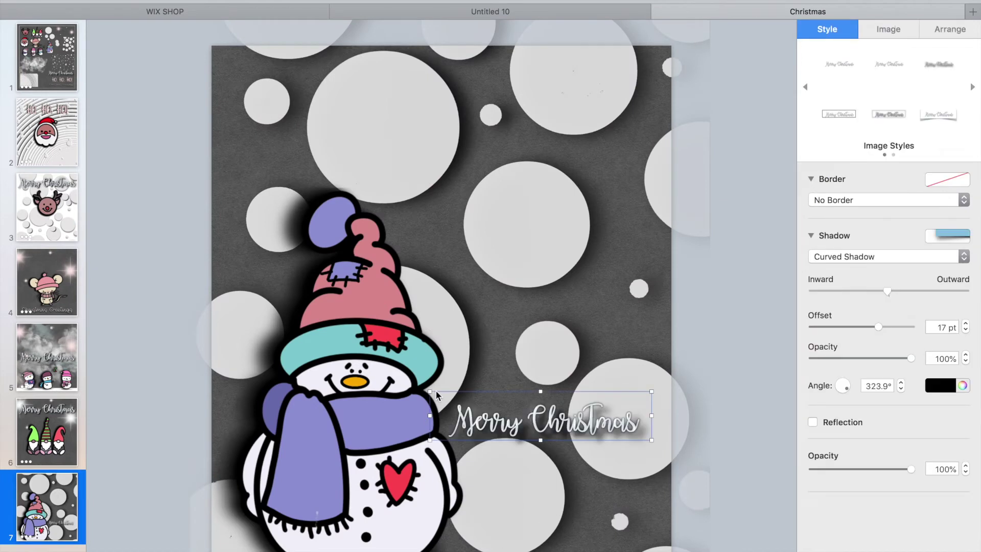
Enlarge the Merry Christmas lettering to nearly the card's width and position it above the snowman
left_click_drag(430, 392, 195, 184)
left_click_drag(456, 425, 448, 127)
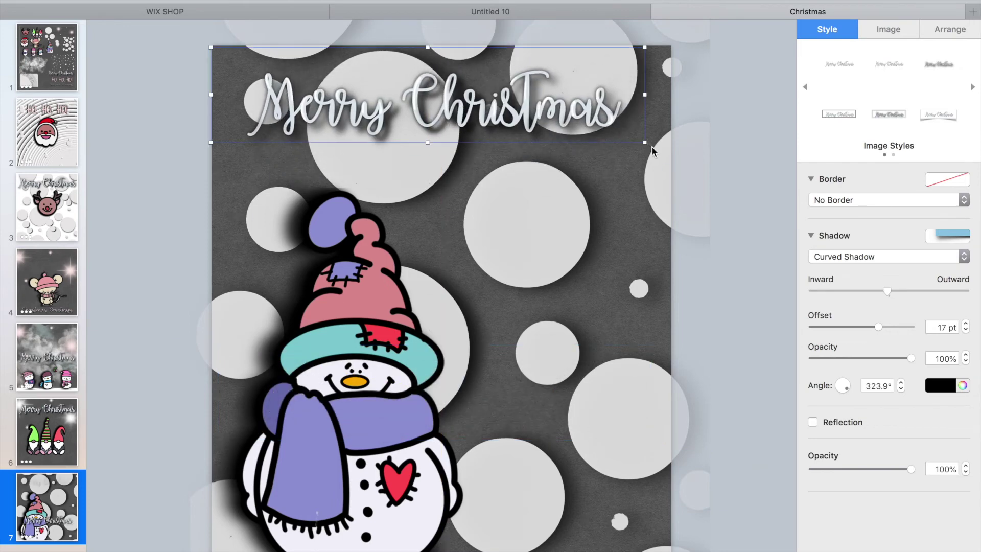
left_click_drag(644, 142, 689, 151)
left_click_drag(584, 129, 569, 146)
left_click(743, 85)
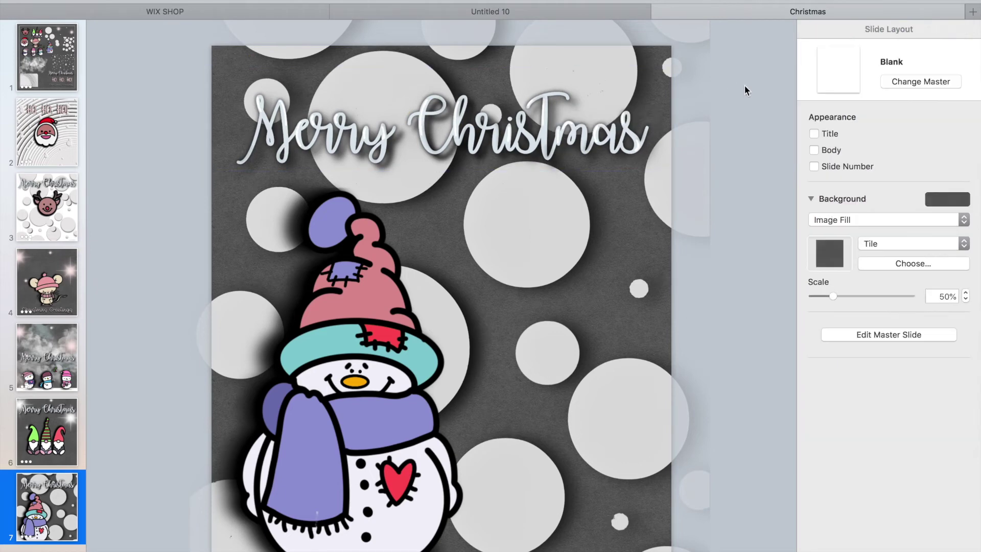